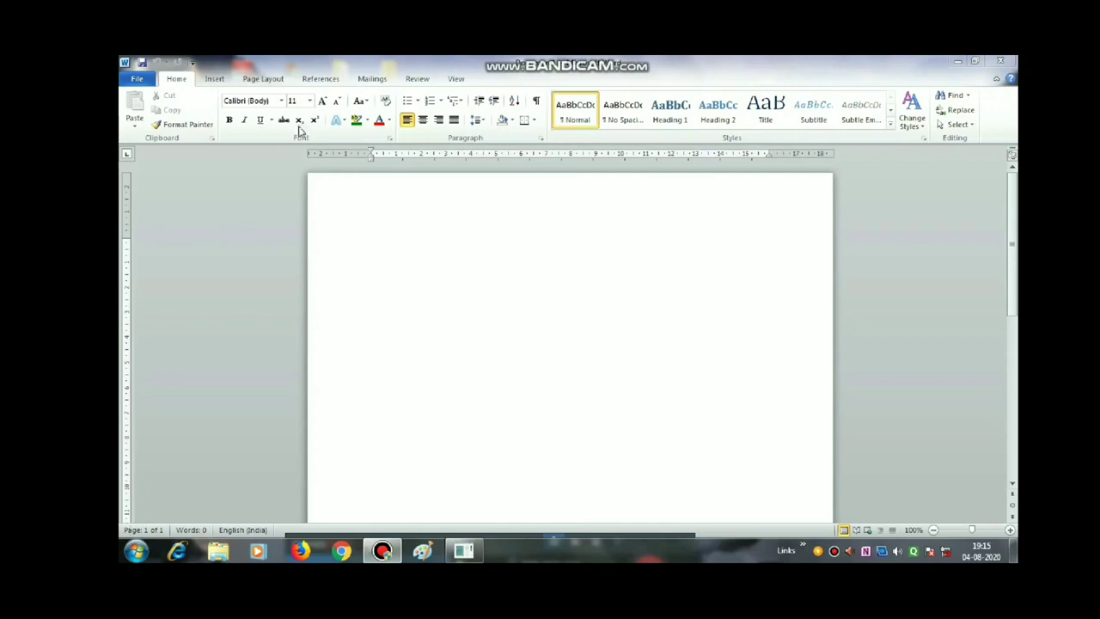
- Launch the Step by Step Mail Merge Wizard from the Mailings tab, with Letters as the document type
click(371, 79)
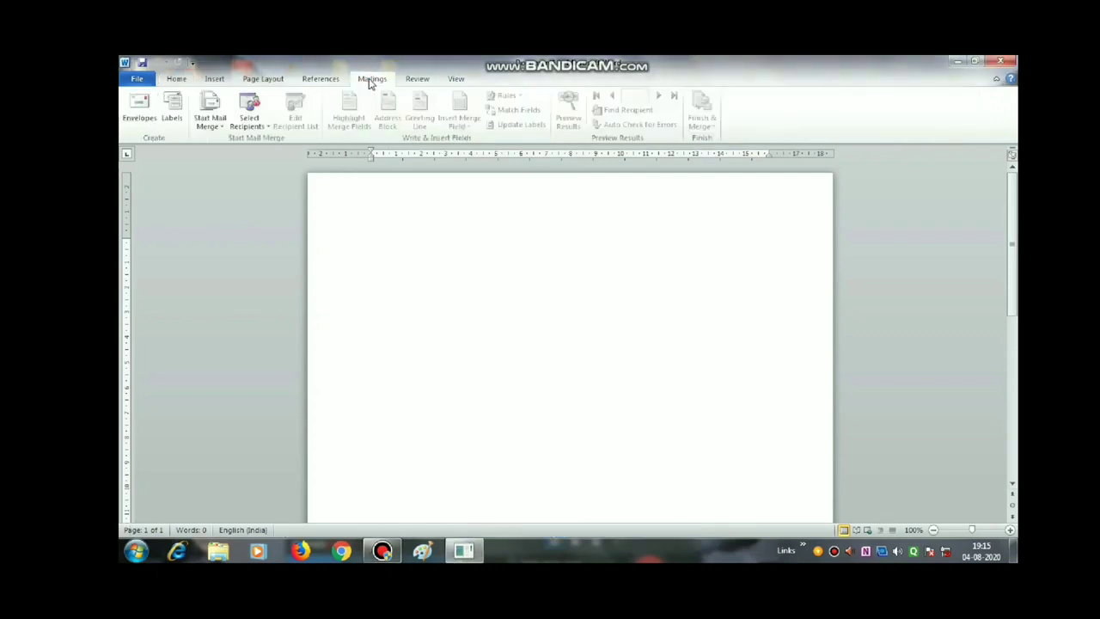
click(215, 130)
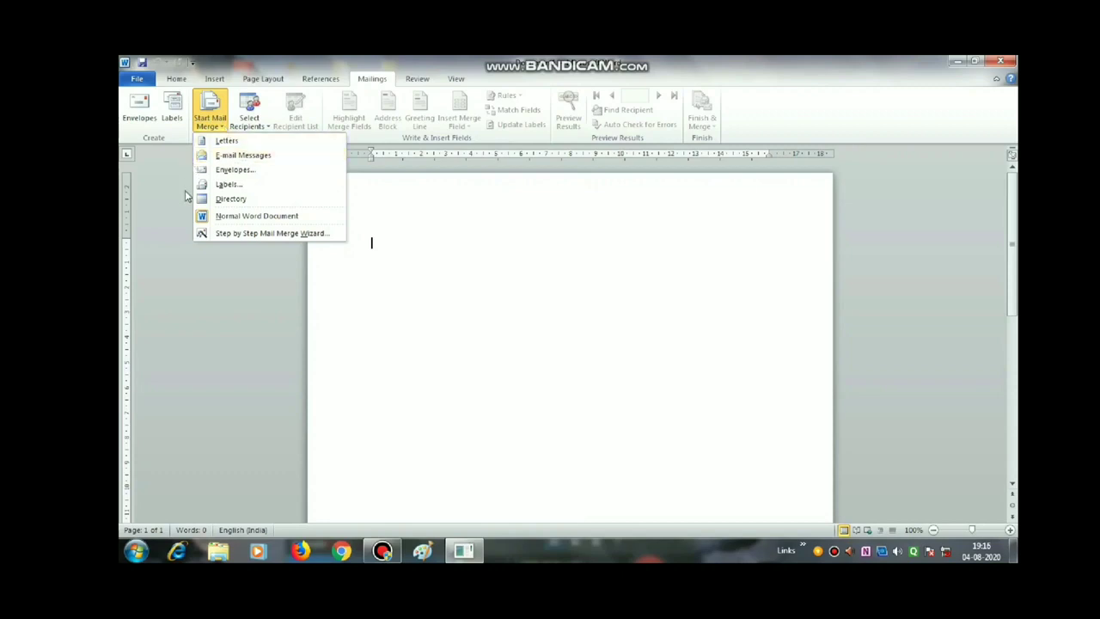
click(225, 234)
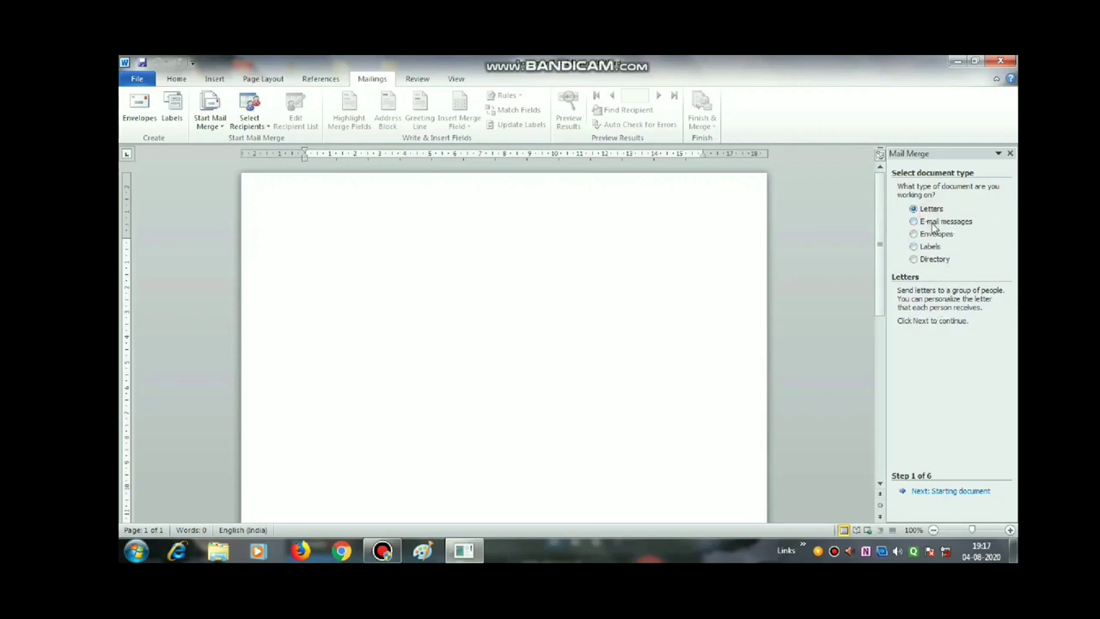
- Advance the wizard to step 3 and choose 'Type a new list' for recipients
click(969, 493)
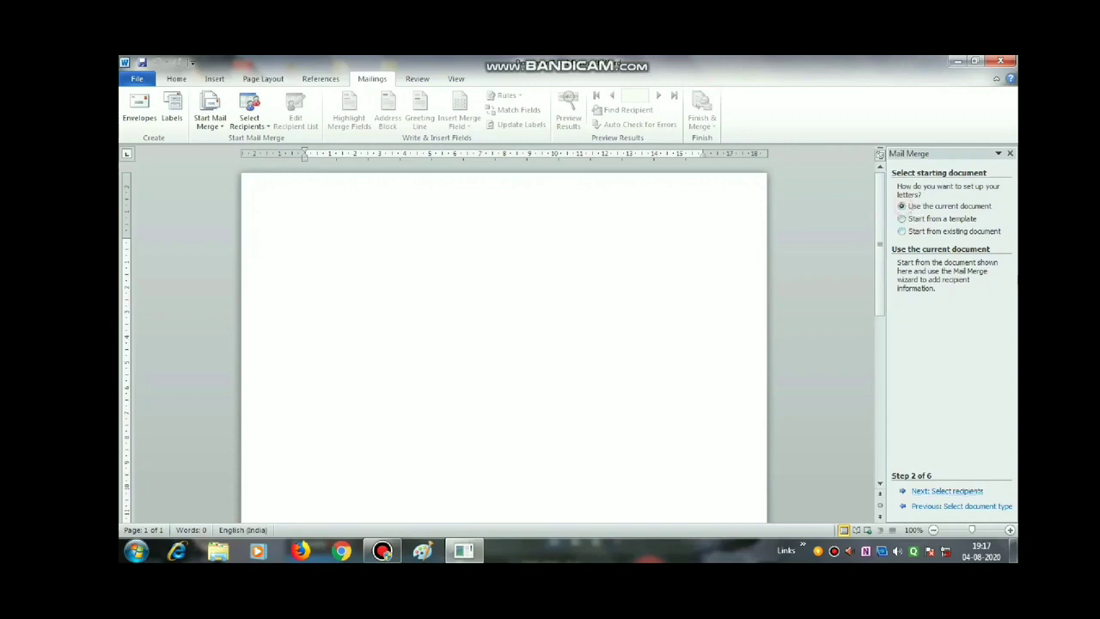
click(947, 491)
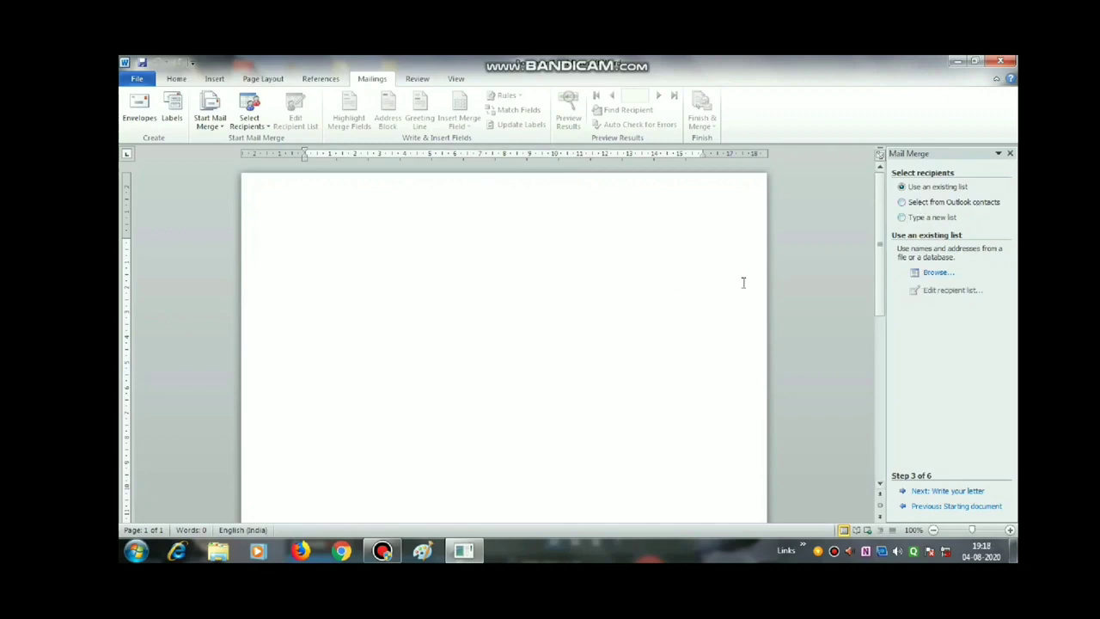
click(902, 219)
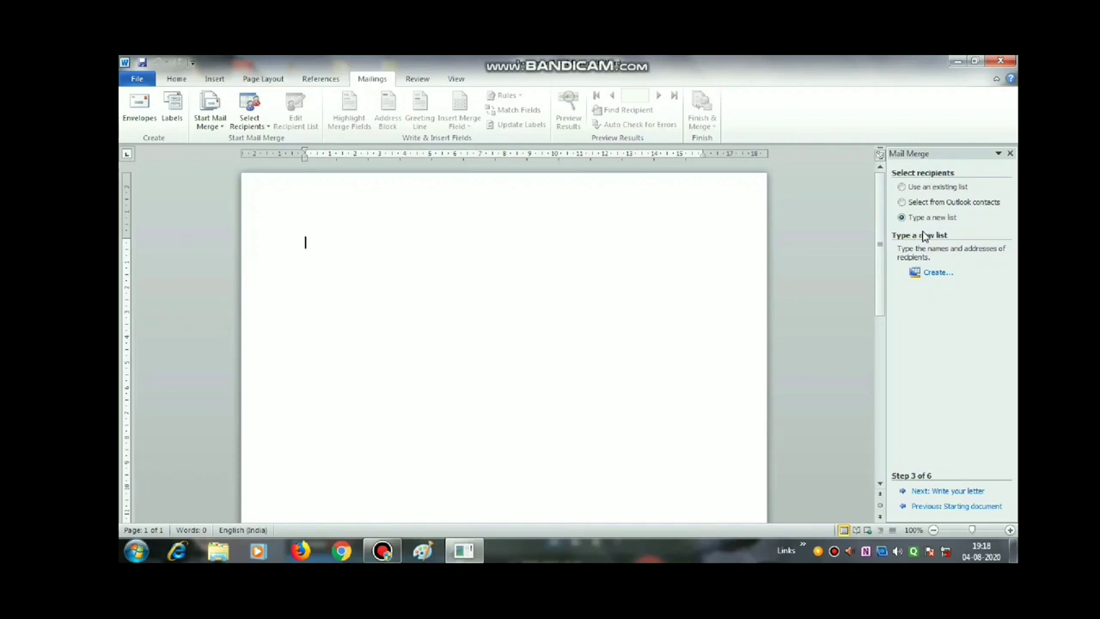
- Create a new address list and move its dialog aside
click(935, 276)
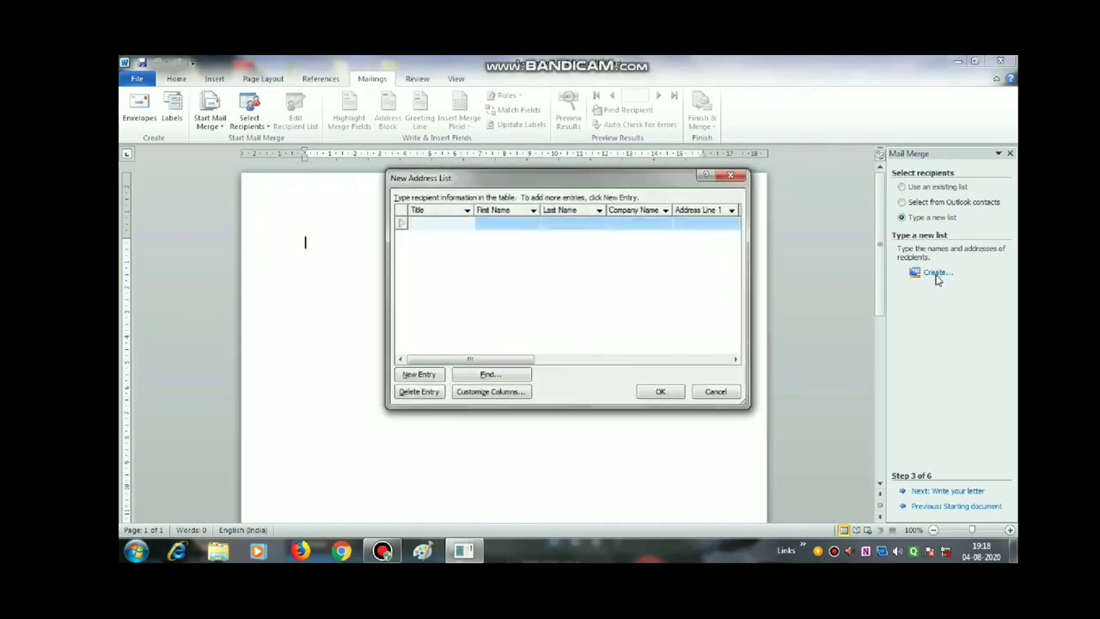
drag(560, 177, 438, 165)
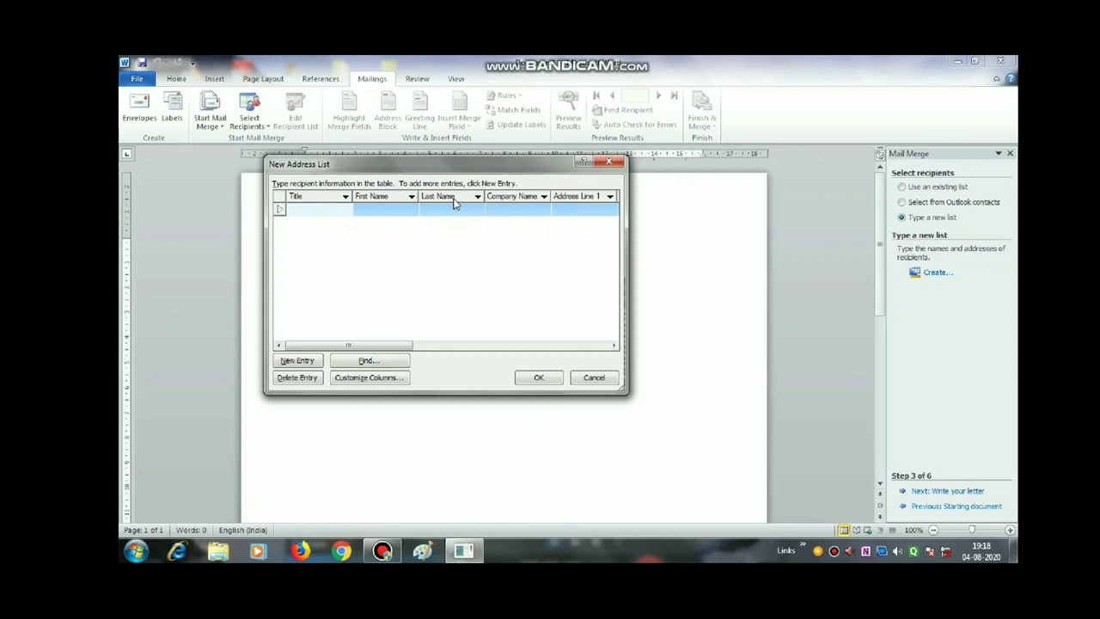
drag(409, 345, 324, 371)
- In Customize Columns, delete the Title, Last Name, Company Name and Address Line 2 fields
click(397, 377)
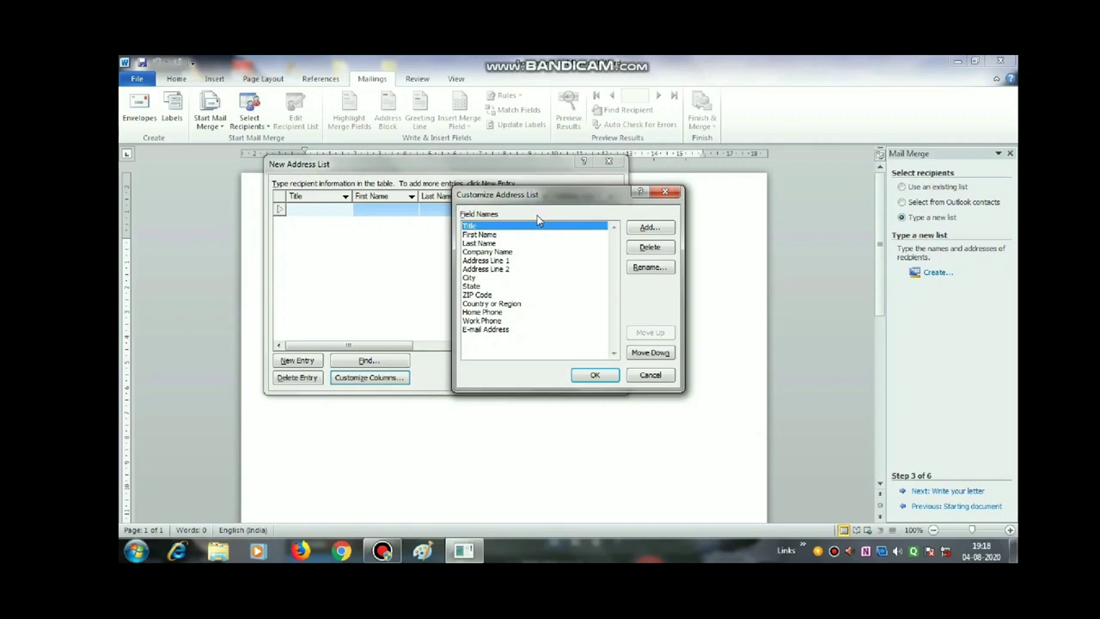
click(651, 248)
click(557, 338)
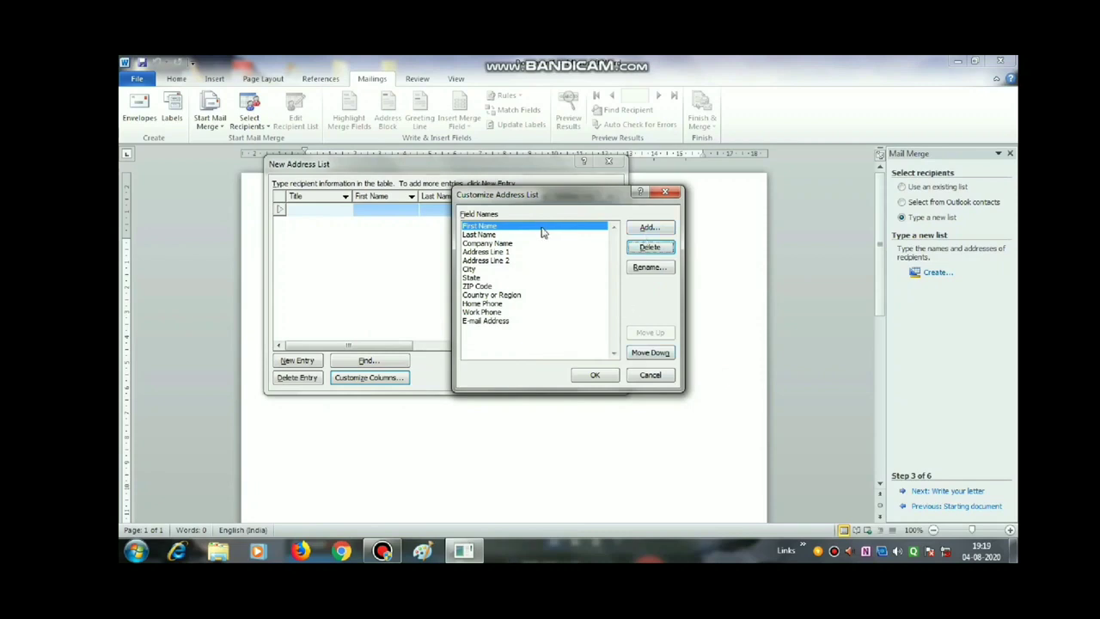
click(486, 234)
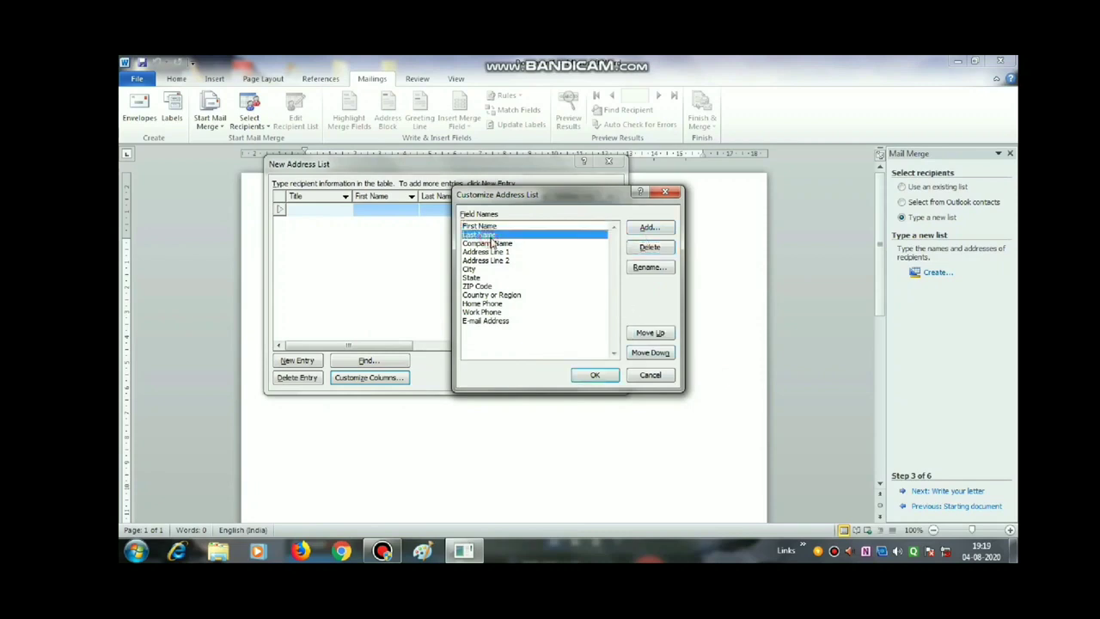
click(649, 246)
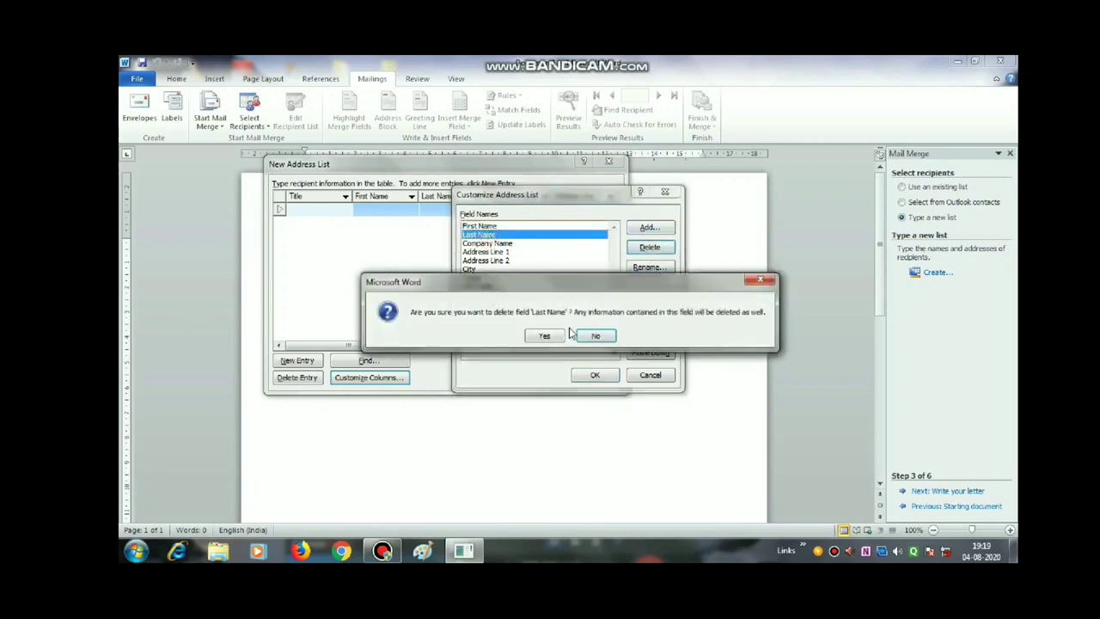
click(547, 337)
click(489, 235)
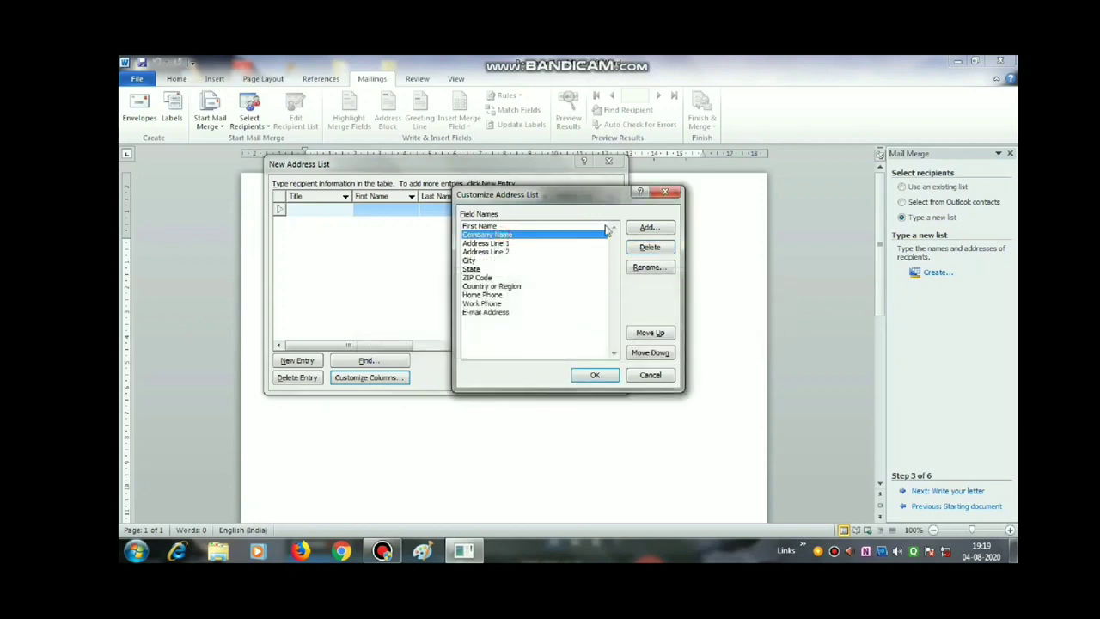
click(650, 248)
click(550, 335)
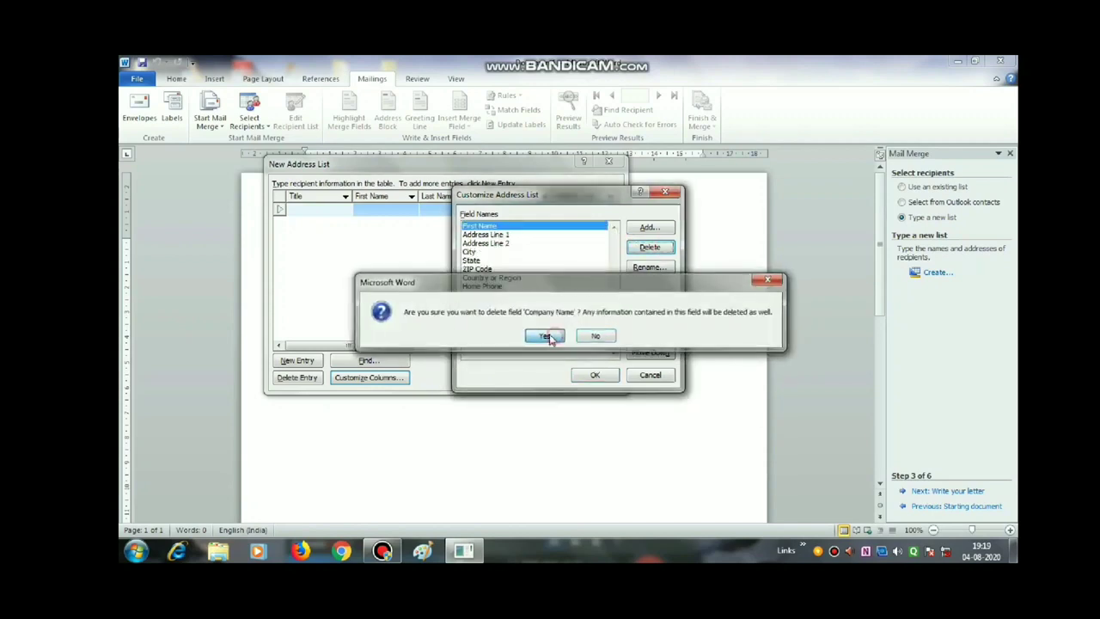
click(496, 244)
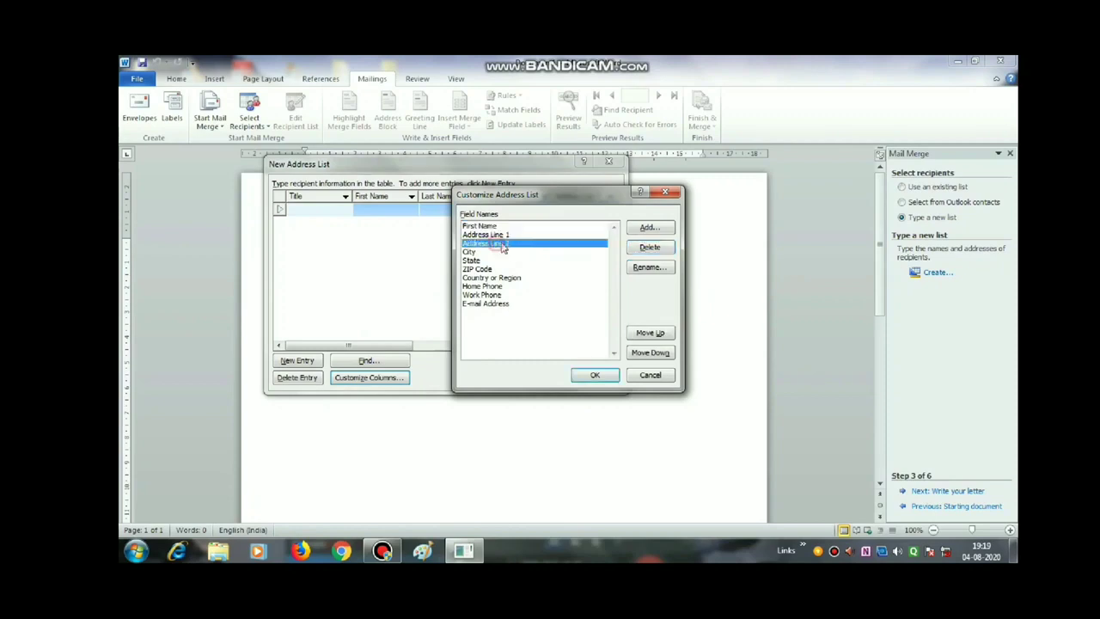
click(649, 247)
click(549, 337)
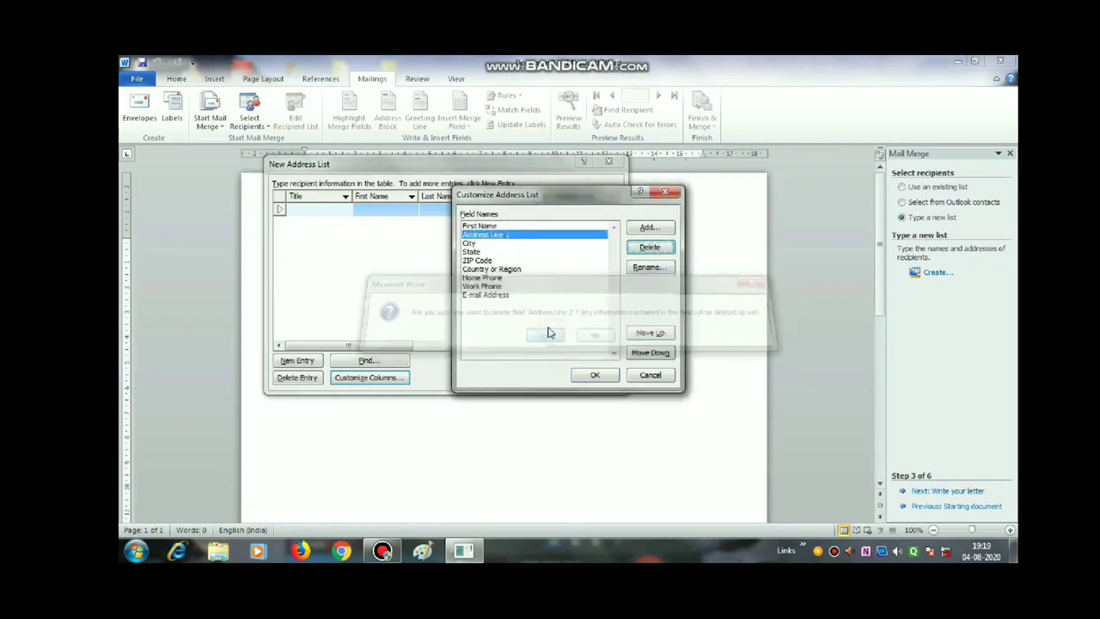
- Delete the State, Country or Region, Work Phone and E-mail Address fields and apply the columns
click(486, 251)
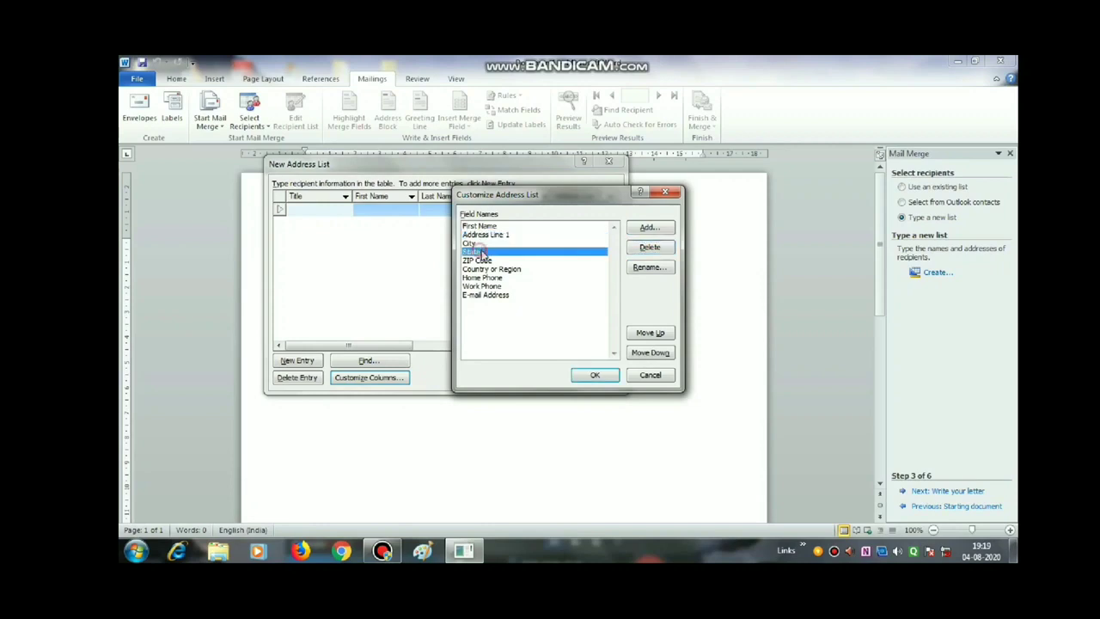
click(651, 248)
click(550, 338)
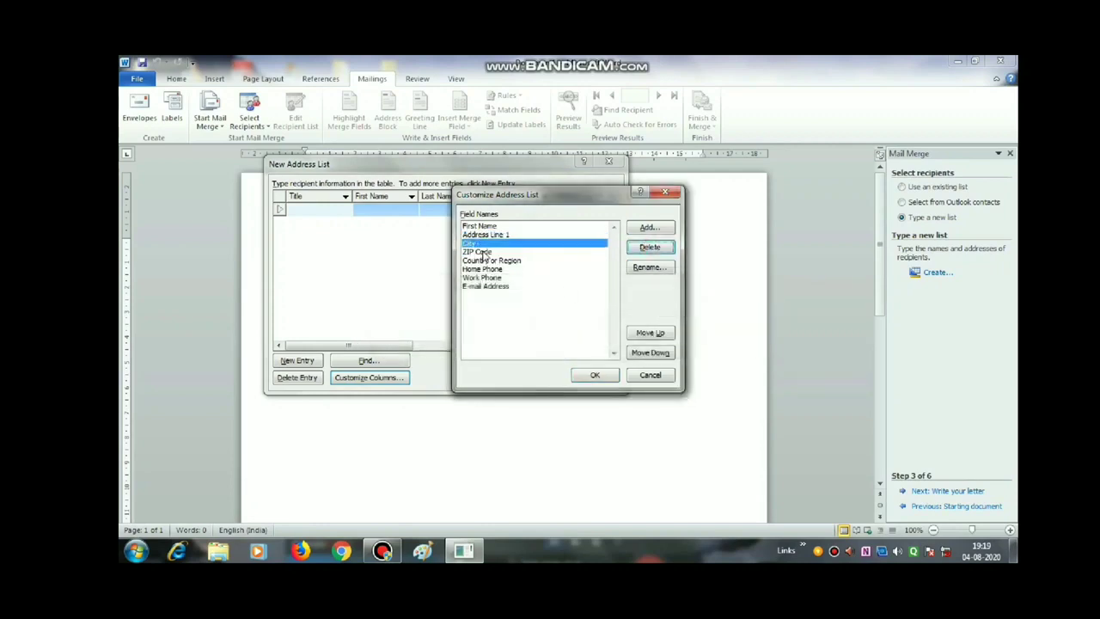
click(513, 260)
click(650, 248)
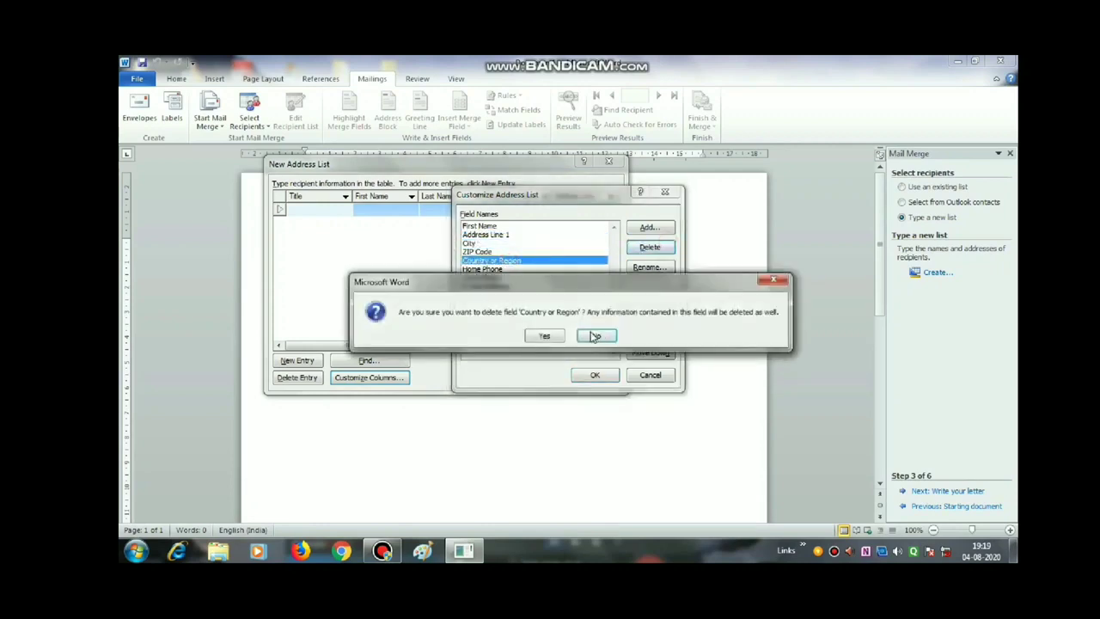
click(544, 336)
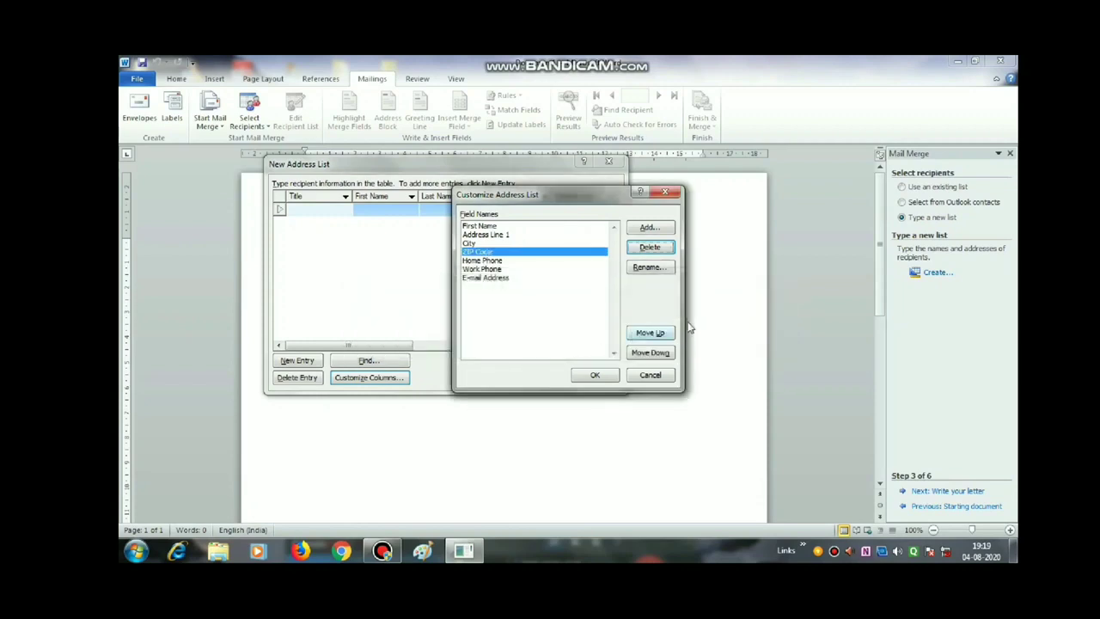
click(494, 269)
click(651, 248)
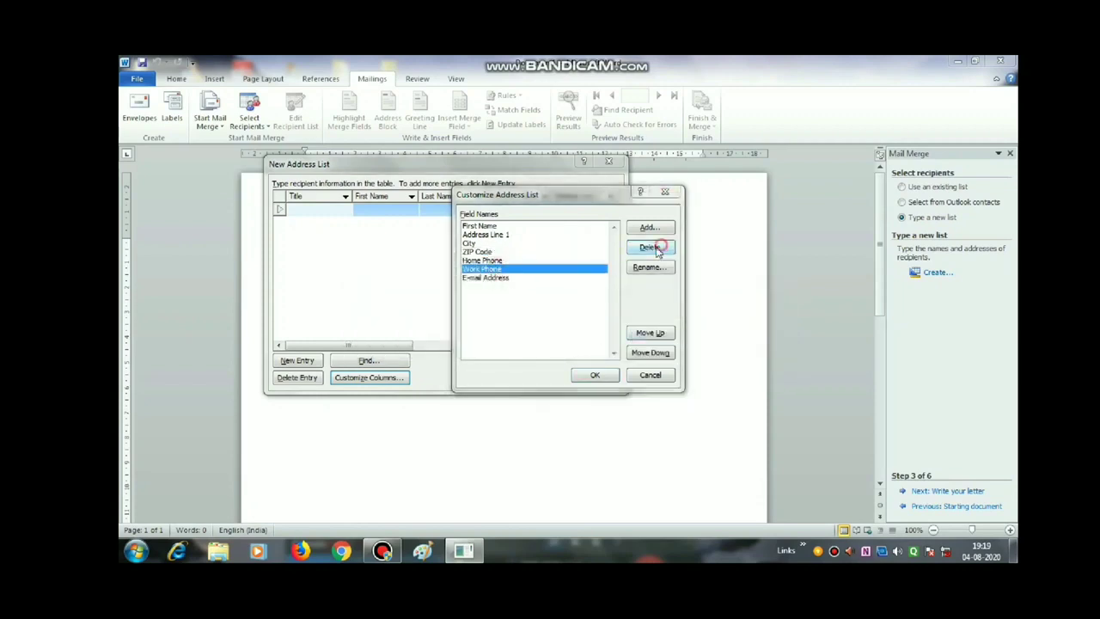
click(550, 336)
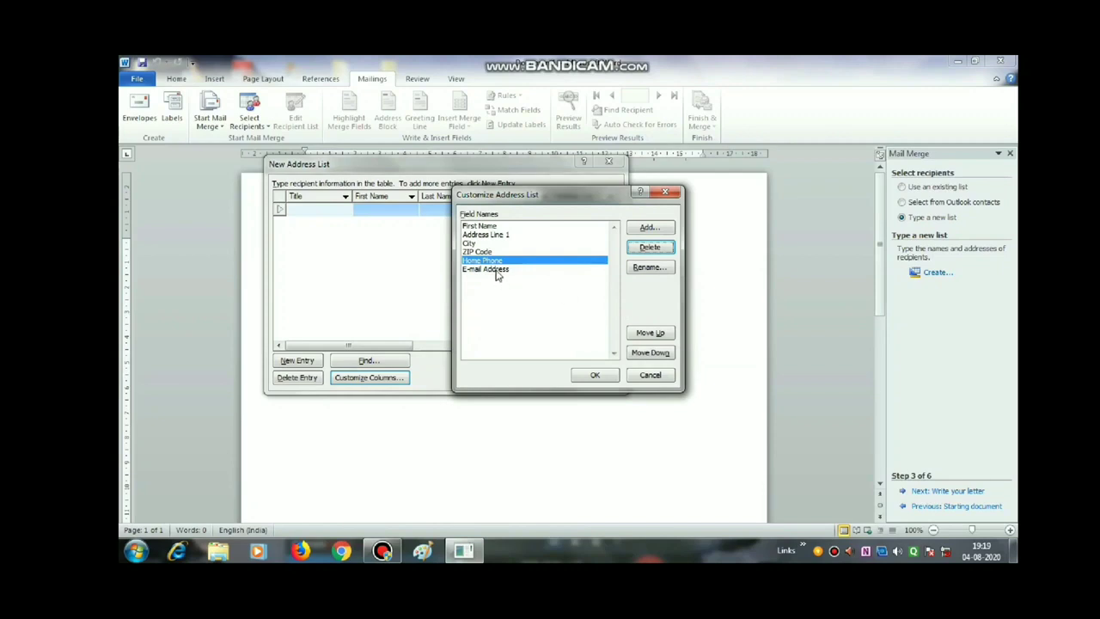
click(560, 269)
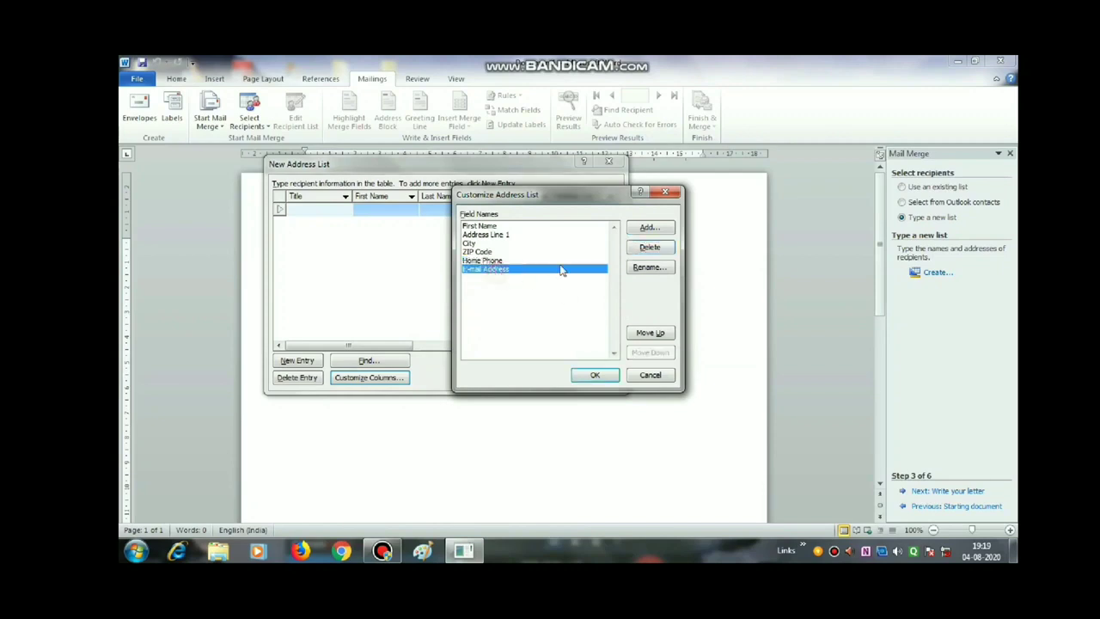
click(660, 248)
click(555, 335)
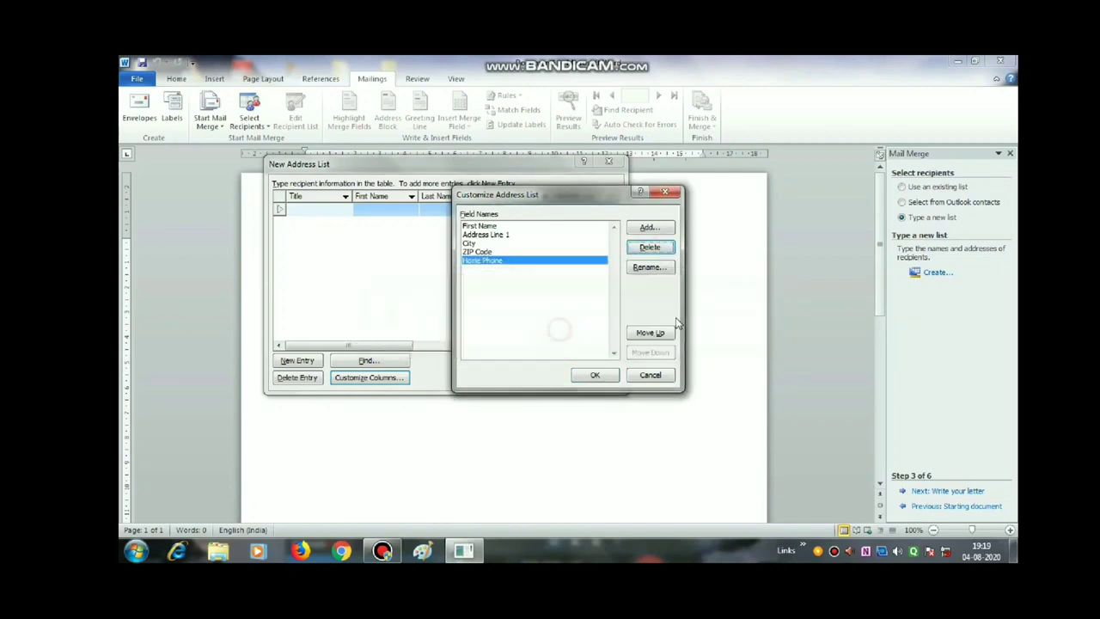
click(599, 376)
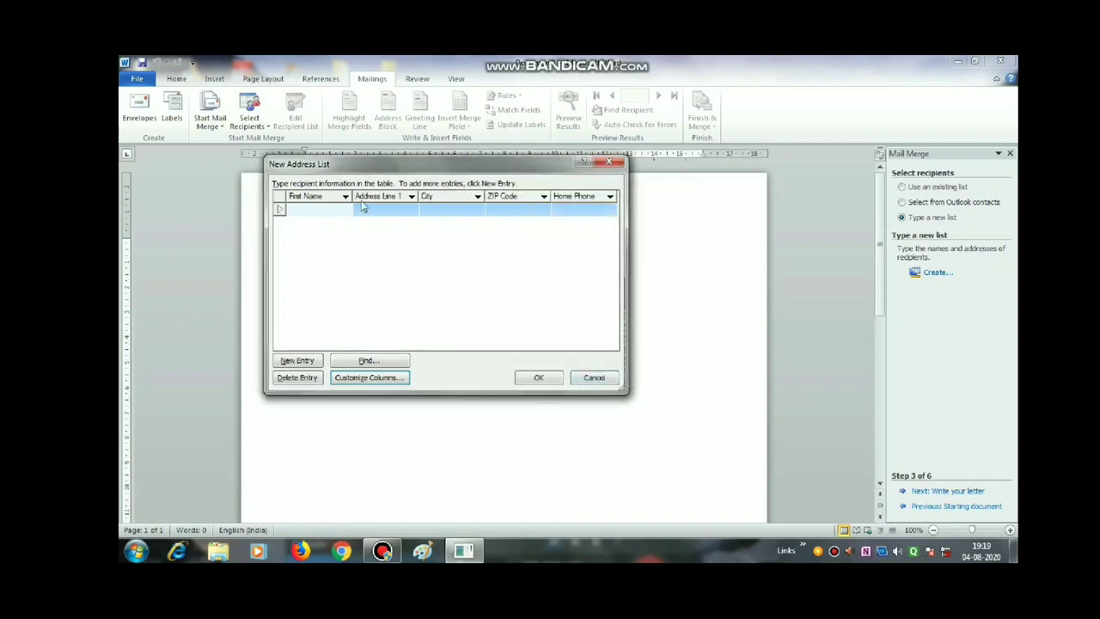
- Enter the first recipient's first name, street address, city, ZIP code and home phone
click(412, 215)
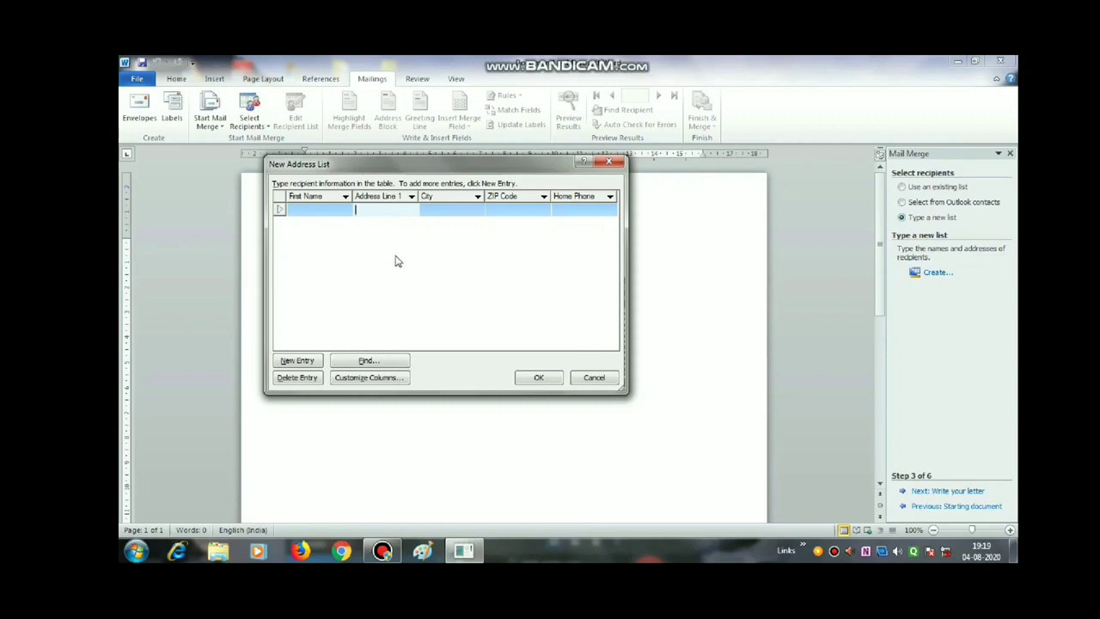
click(316, 211)
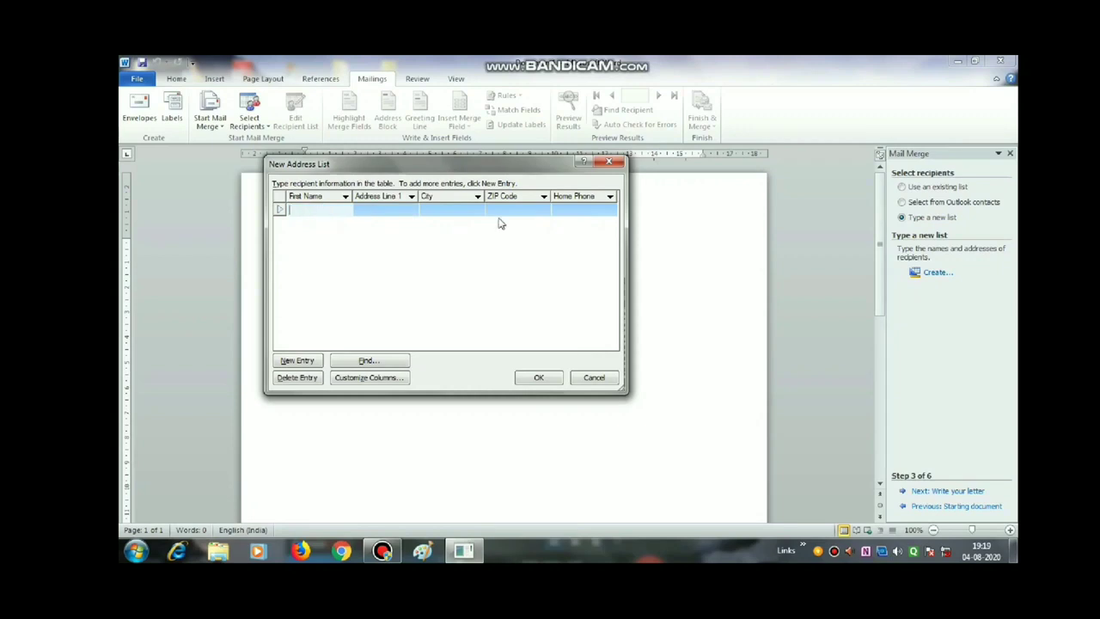
text(Ayush)
key(Tab)
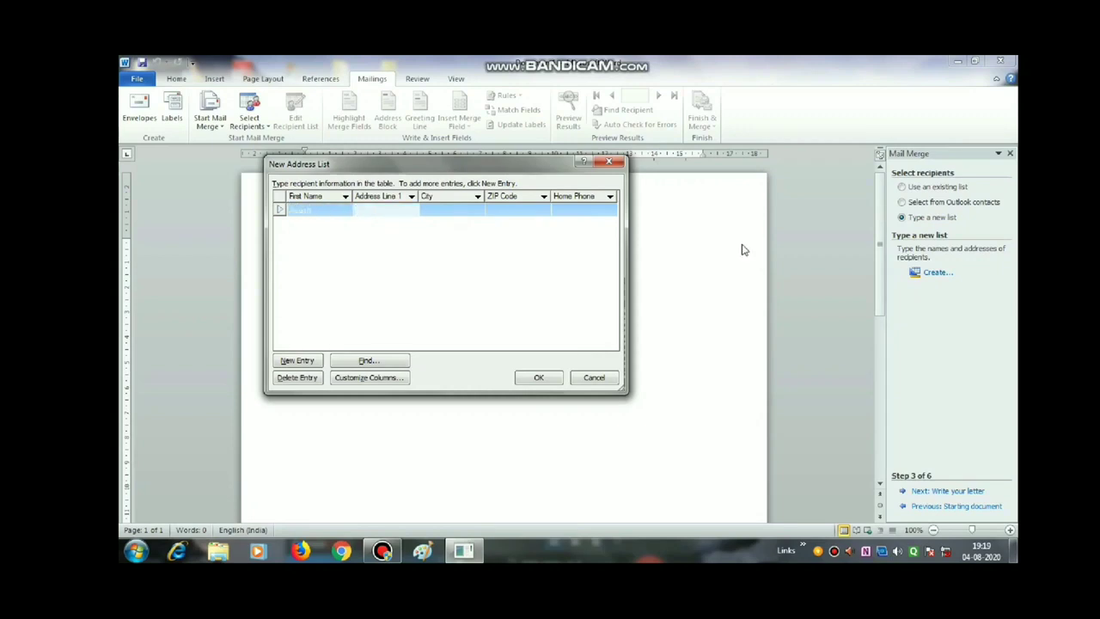
key(Tab)
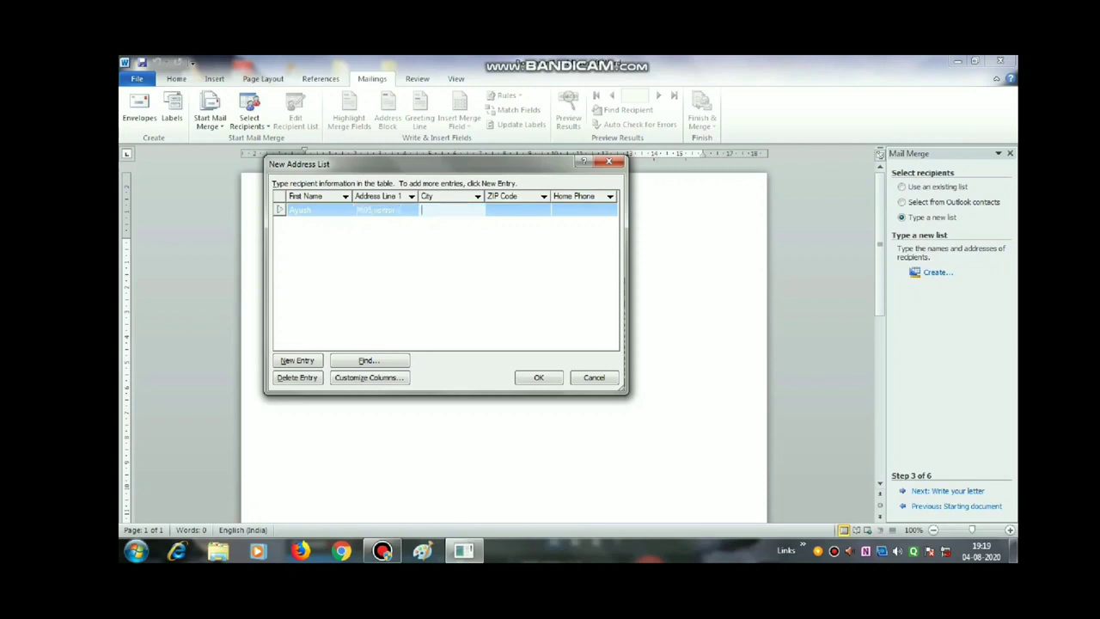
text(Alwar)
key(Tab)
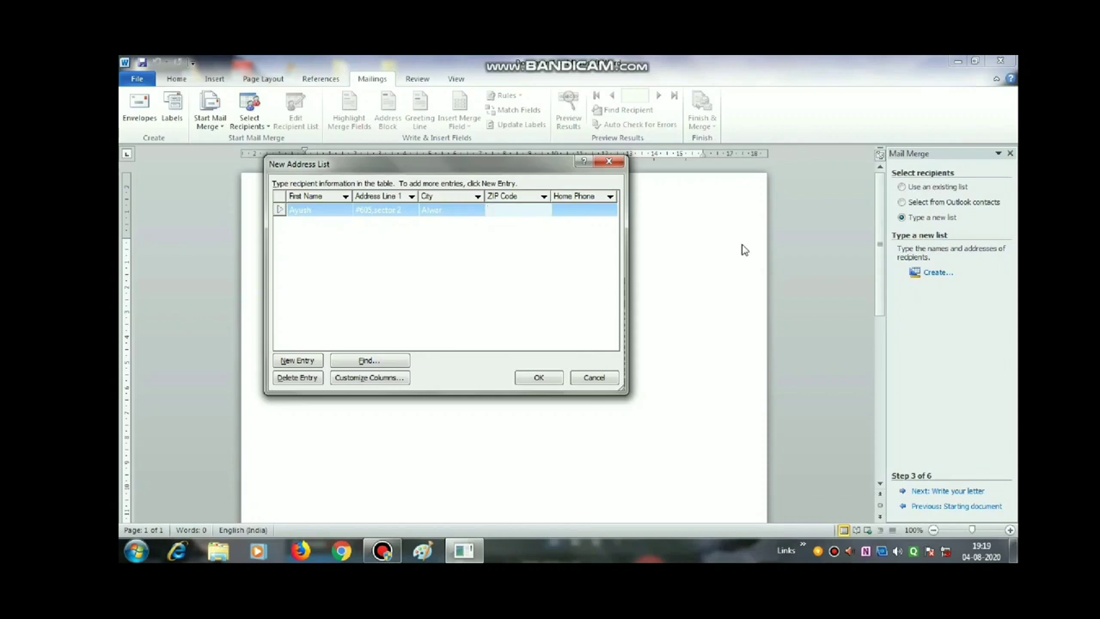
text(301001)
key(Tab)
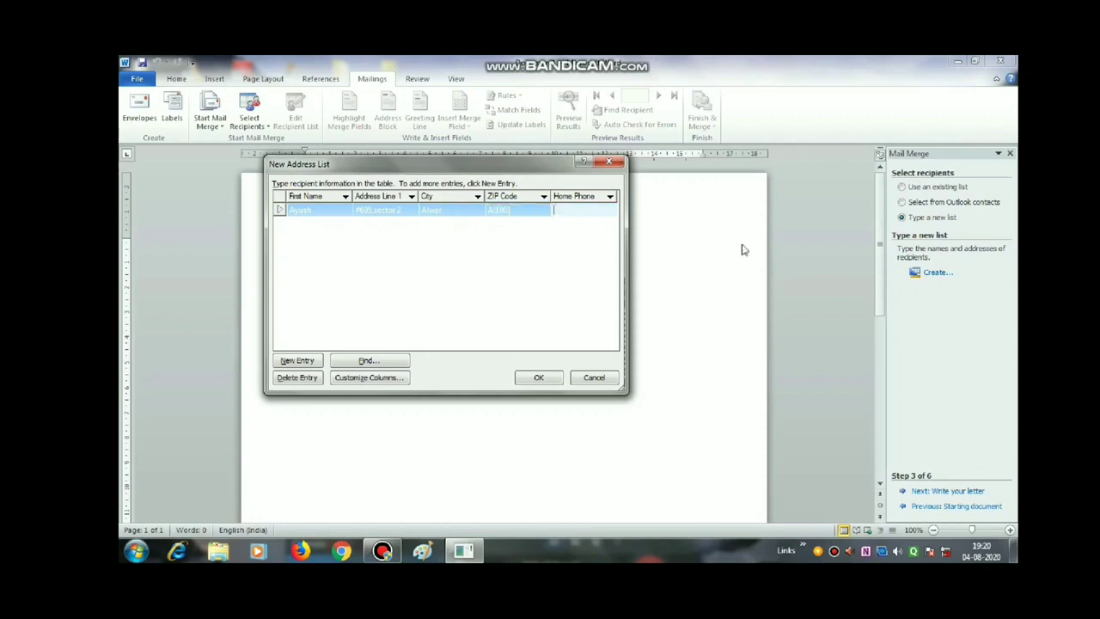
- Add new empty recipient rows and select the second row
click(311, 362)
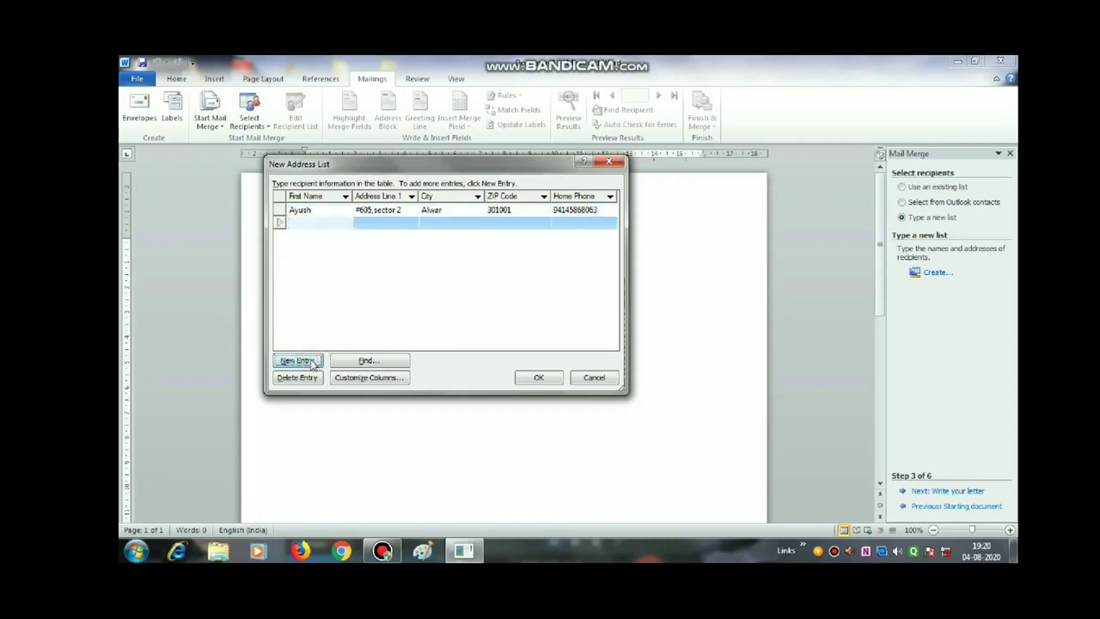
click(311, 362)
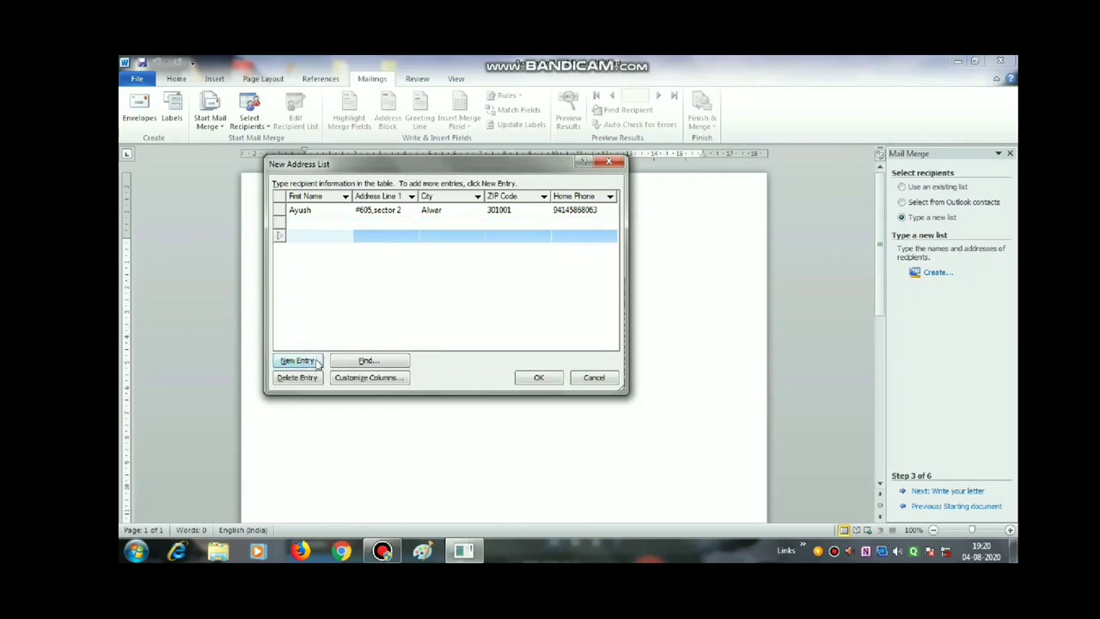
click(315, 362)
click(312, 226)
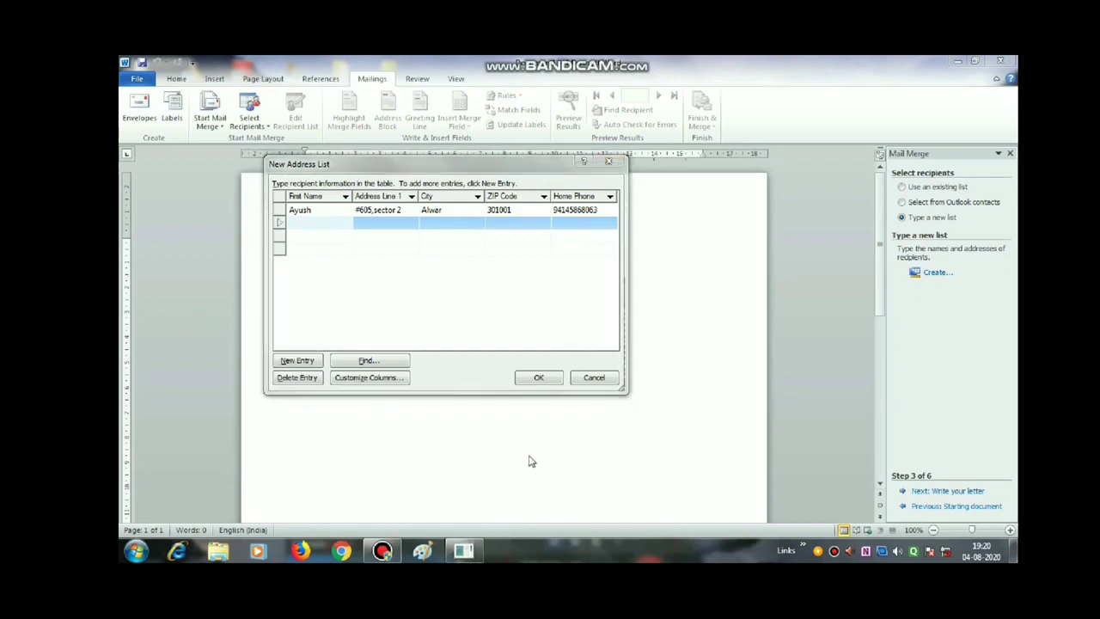
- Enter the second recipient's first name, street address, city, ZIP code and home phone
click(297, 222)
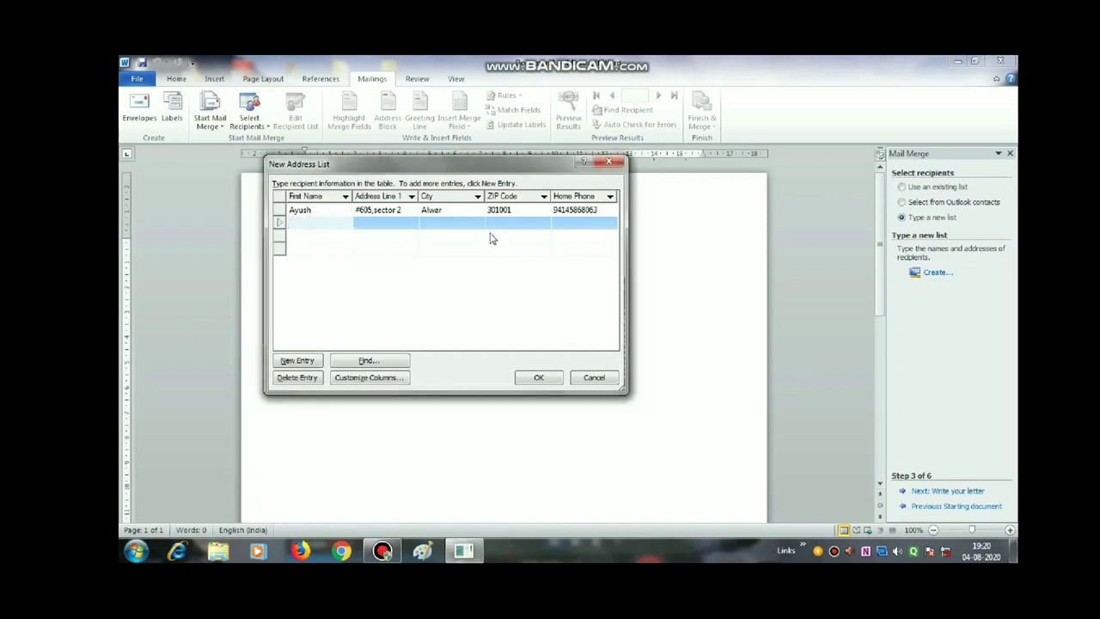
text(N)
text(Pradeep)
key(Tab)
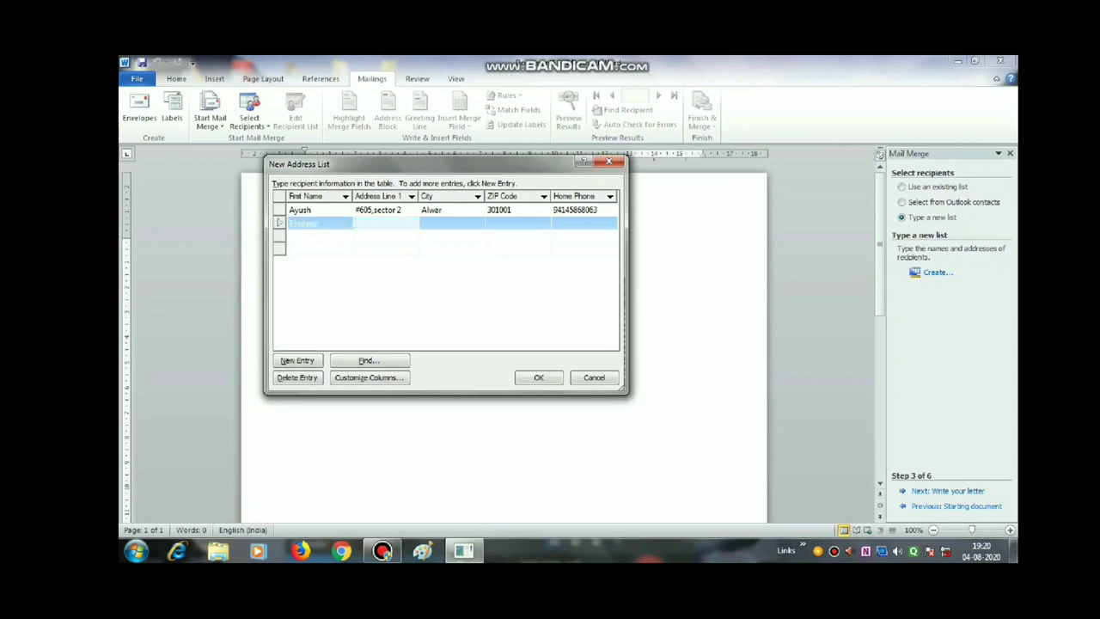
key(Tab)
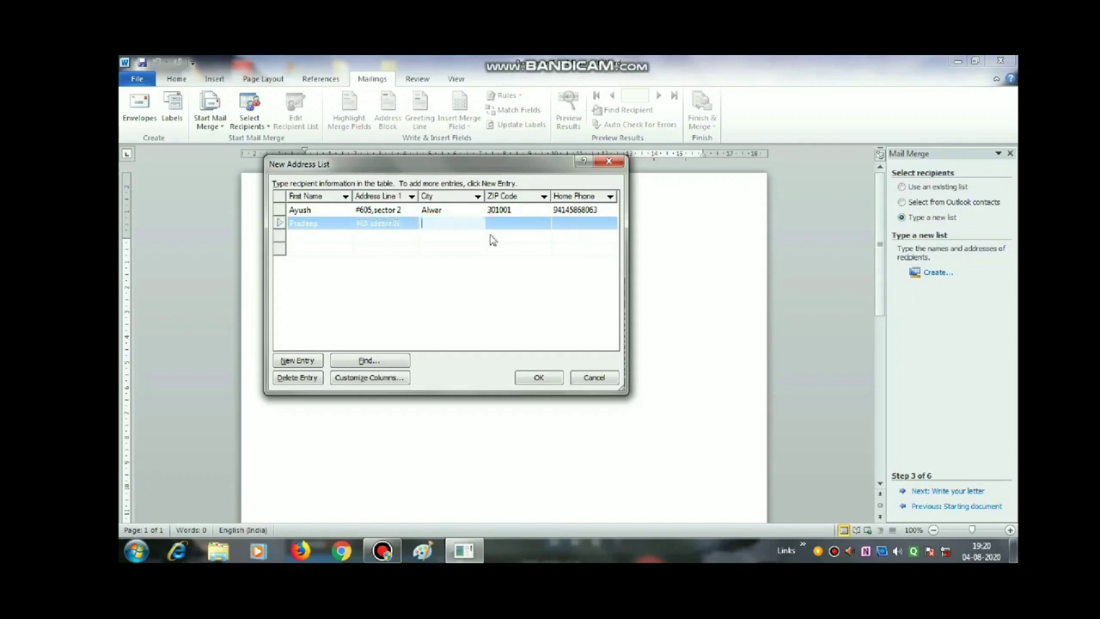
text(Alwar)
key(Tab)
text(301001)
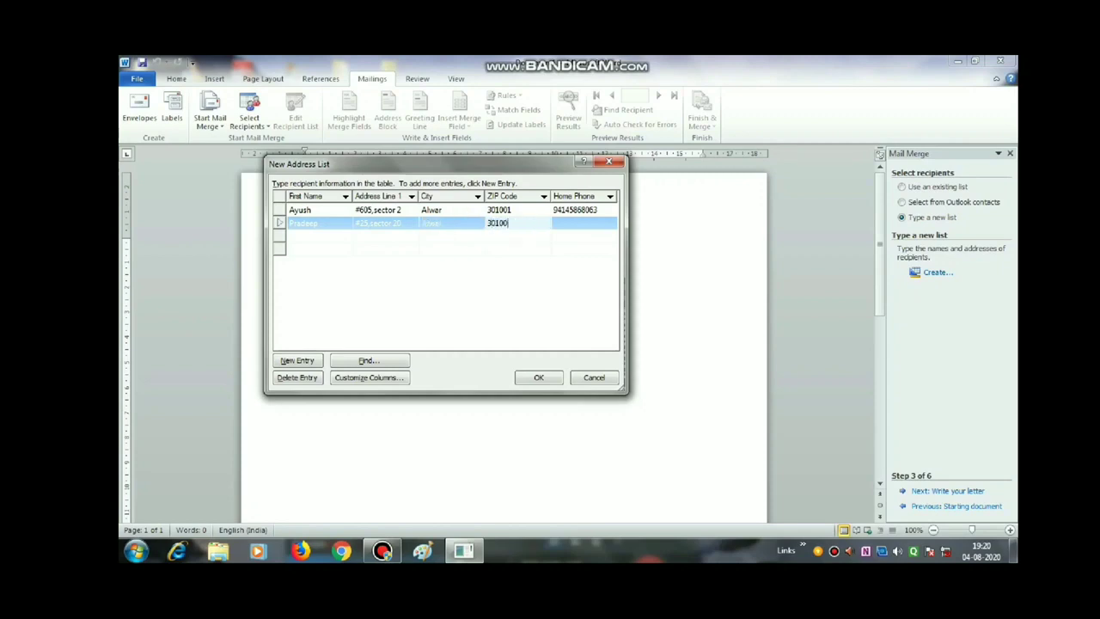
key(Tab)
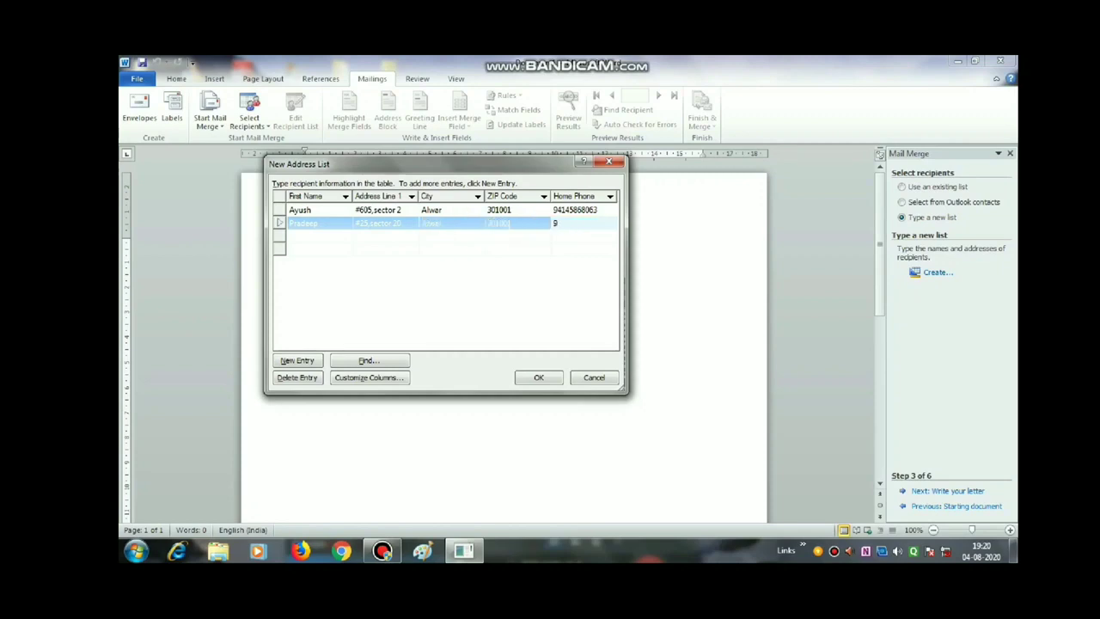
- Remove the extra digit from the first recipient's home phone number
click(599, 210)
click(601, 210)
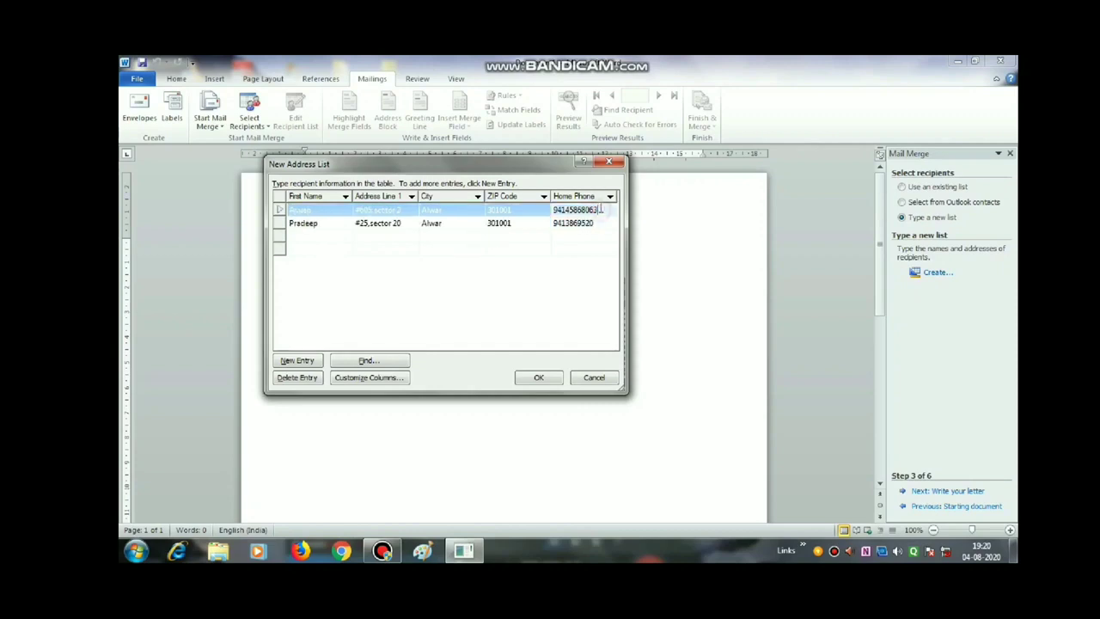
key(BackSpace)
- Enter the third recipient's first name, street address, city, ZIP code and home phone, then select the fourth row
click(307, 236)
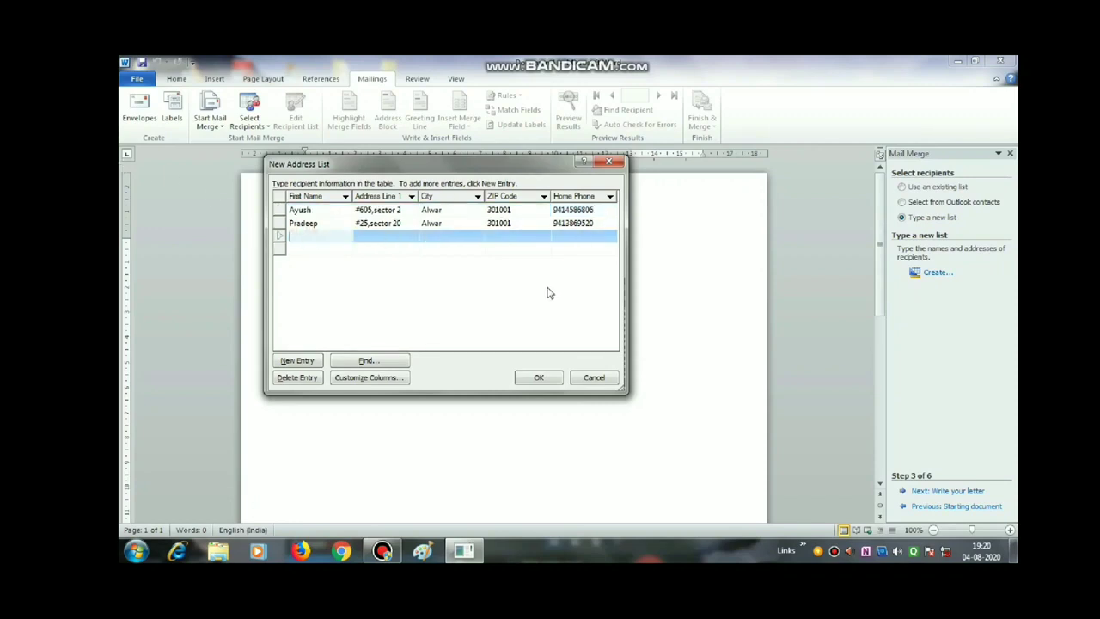
text(Bhumi)
key(Tab)
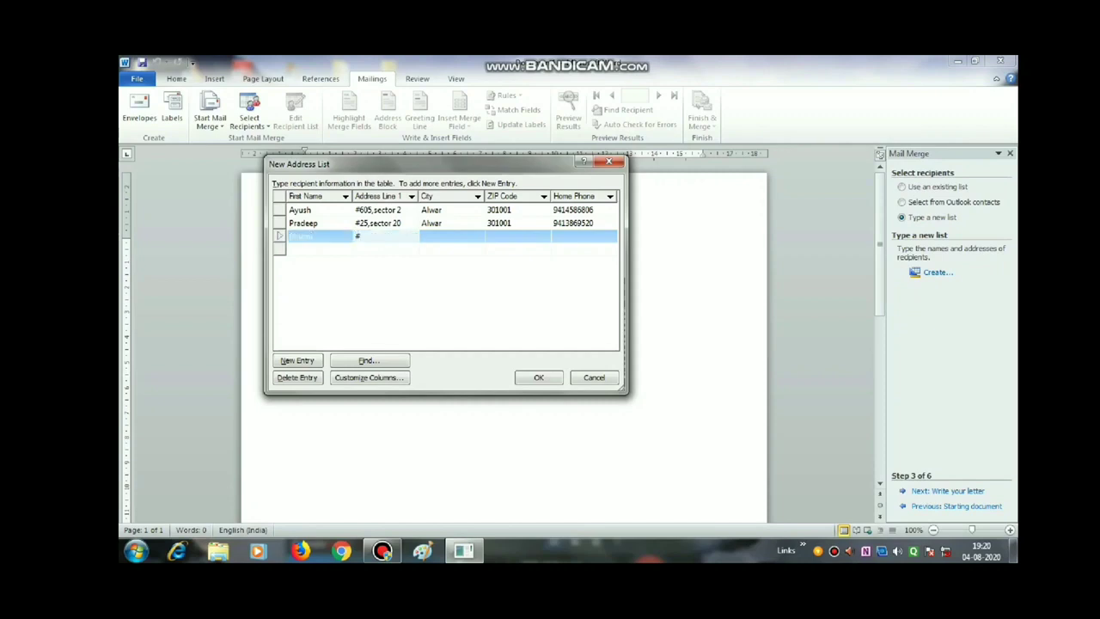
key(Tab)
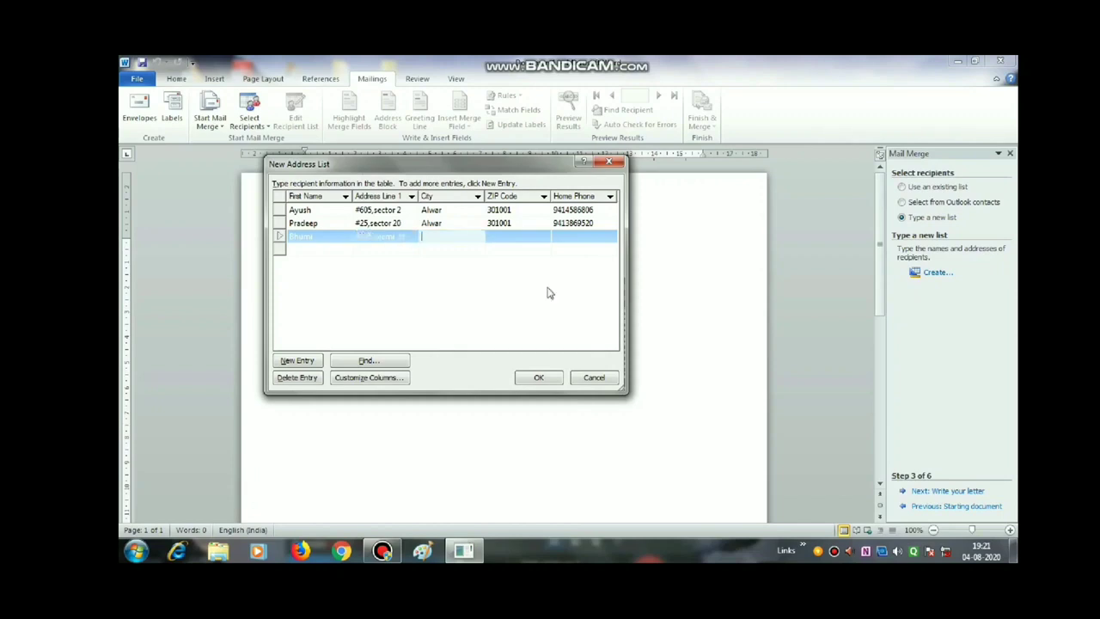
text(alw)
key(BackSpace)
key(BackSpace)
text(Alwar)
key(Tab)
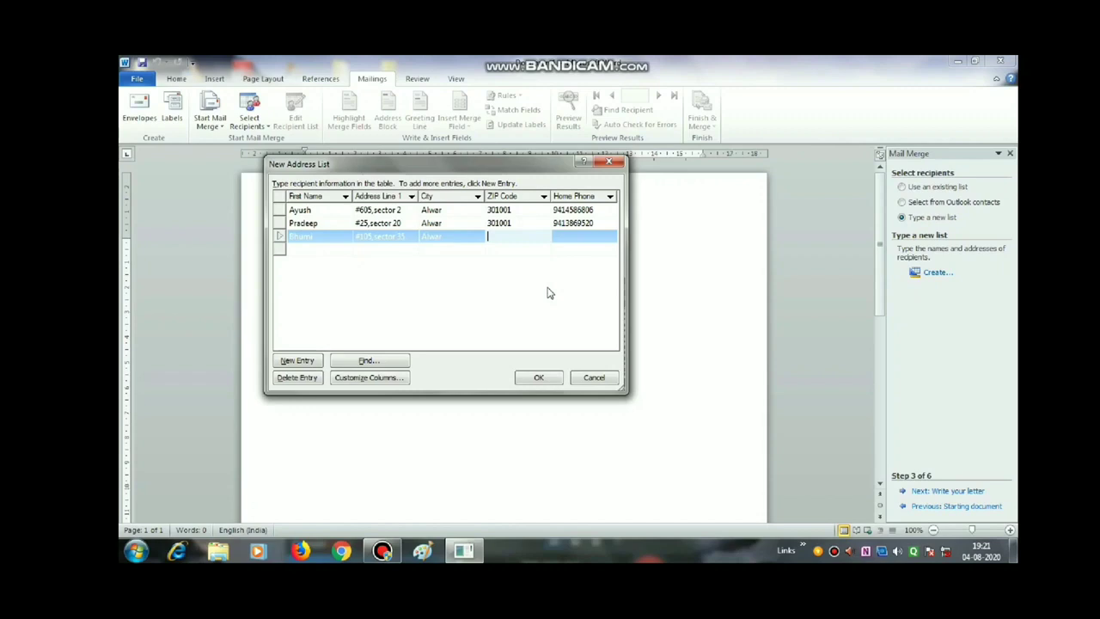
text(301001)
key(Tab)
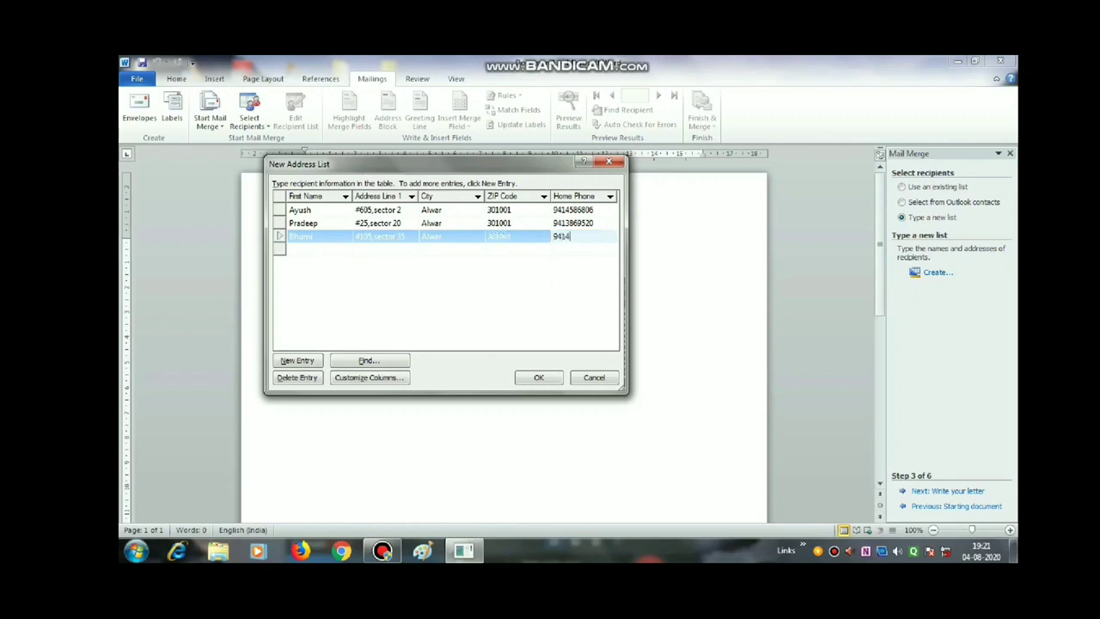
click(316, 249)
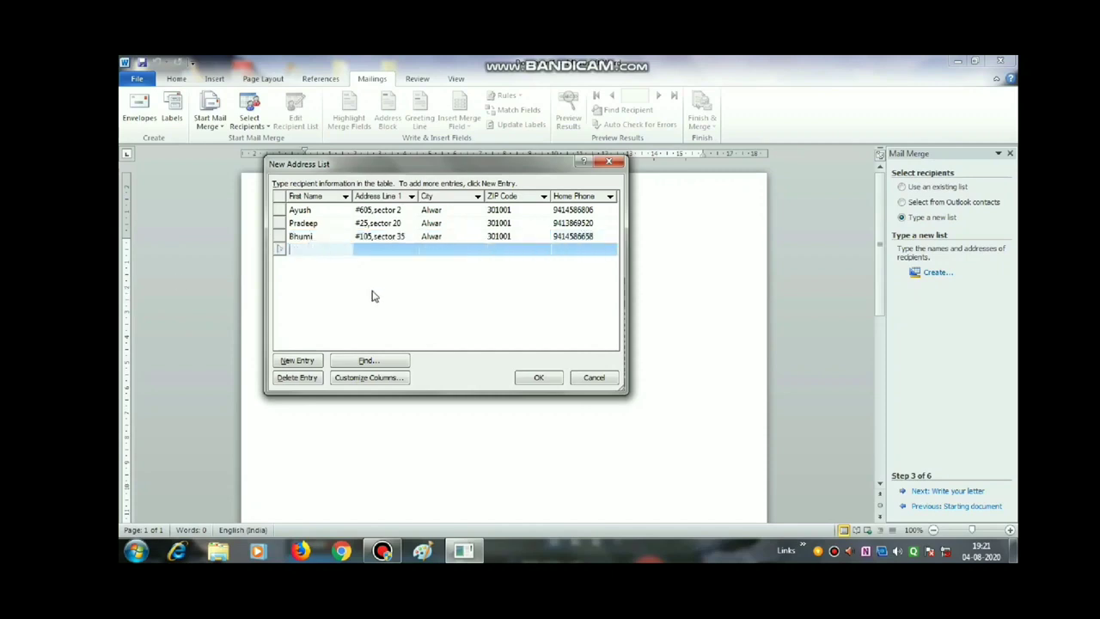
- Enter the fourth recipient's first name, street address, city, ZIP code and home phone, then close the list
text(Nikhil)
key(Tab)
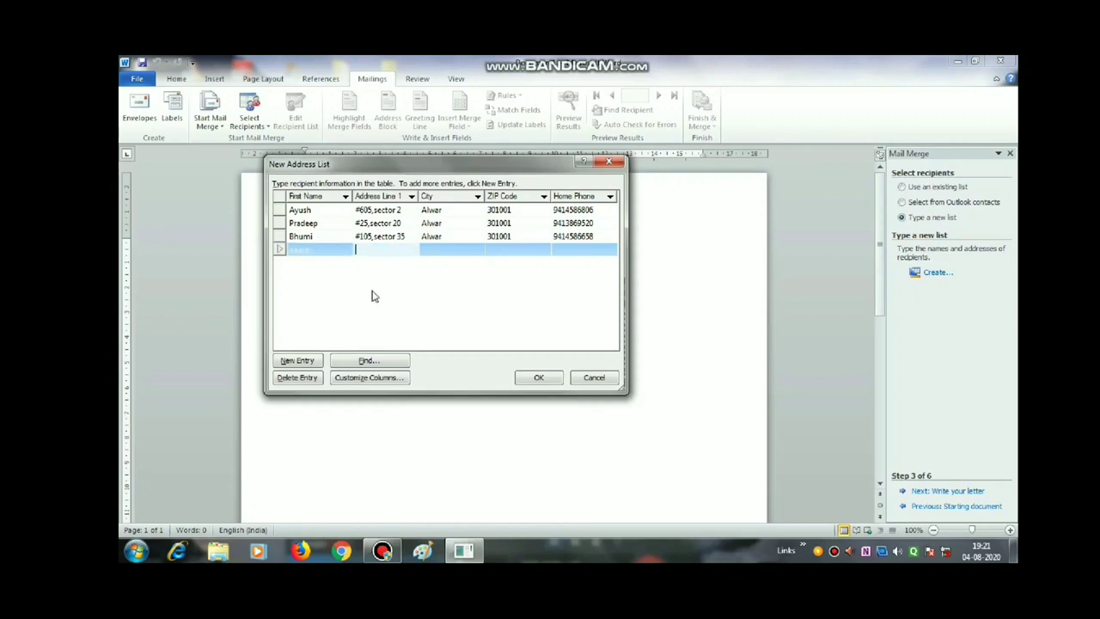
key(Tab)
text(alw)
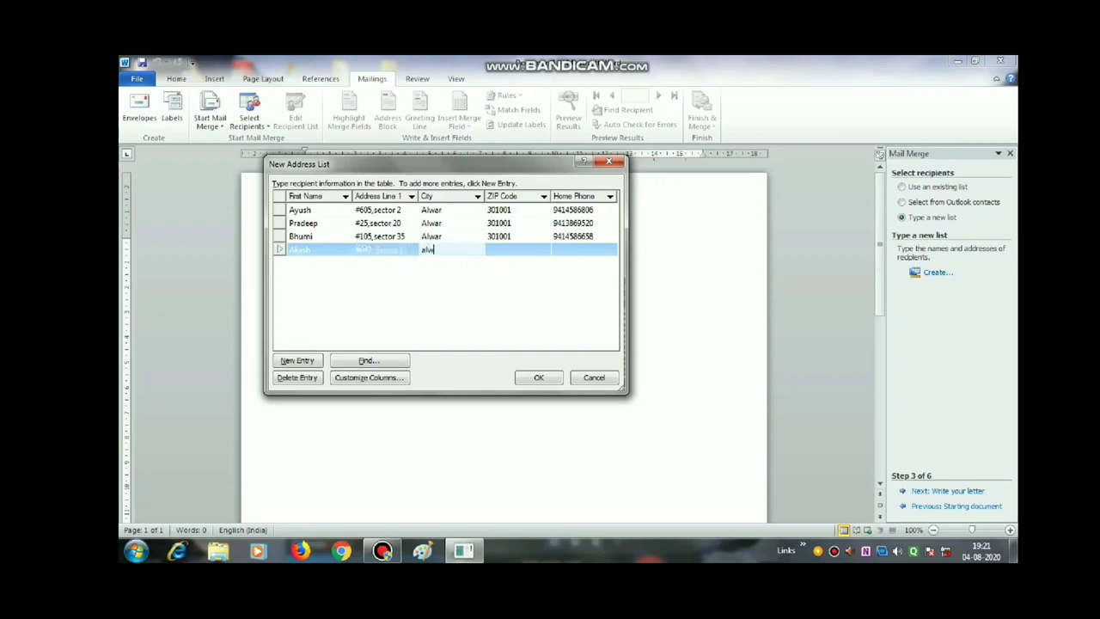
text(ar)
key(Tab)
text(3)
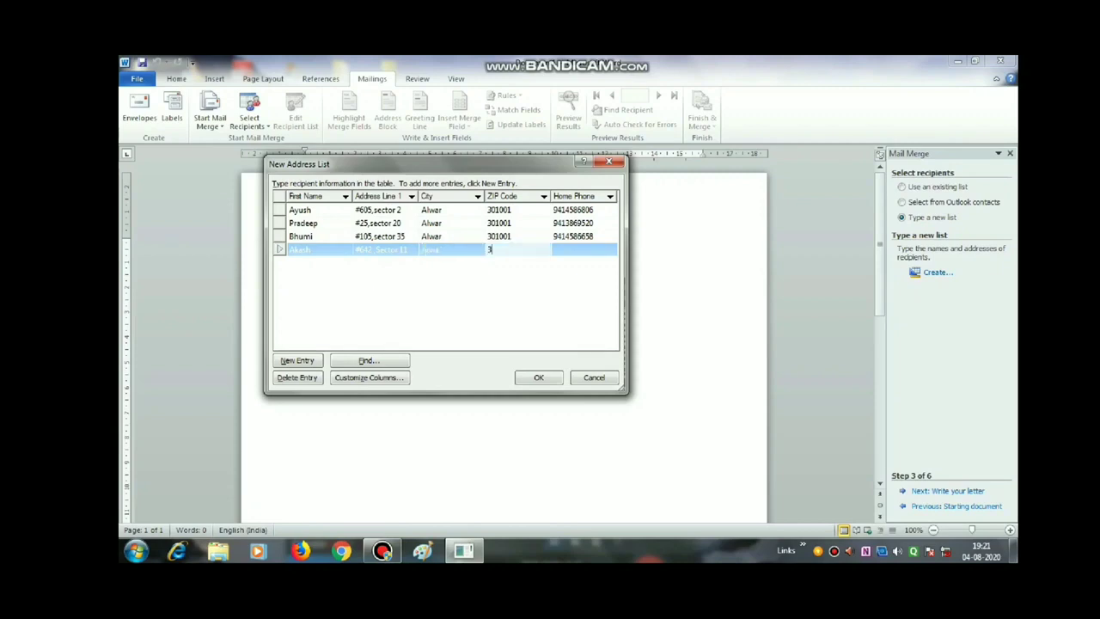
text(01001)
key(Tab)
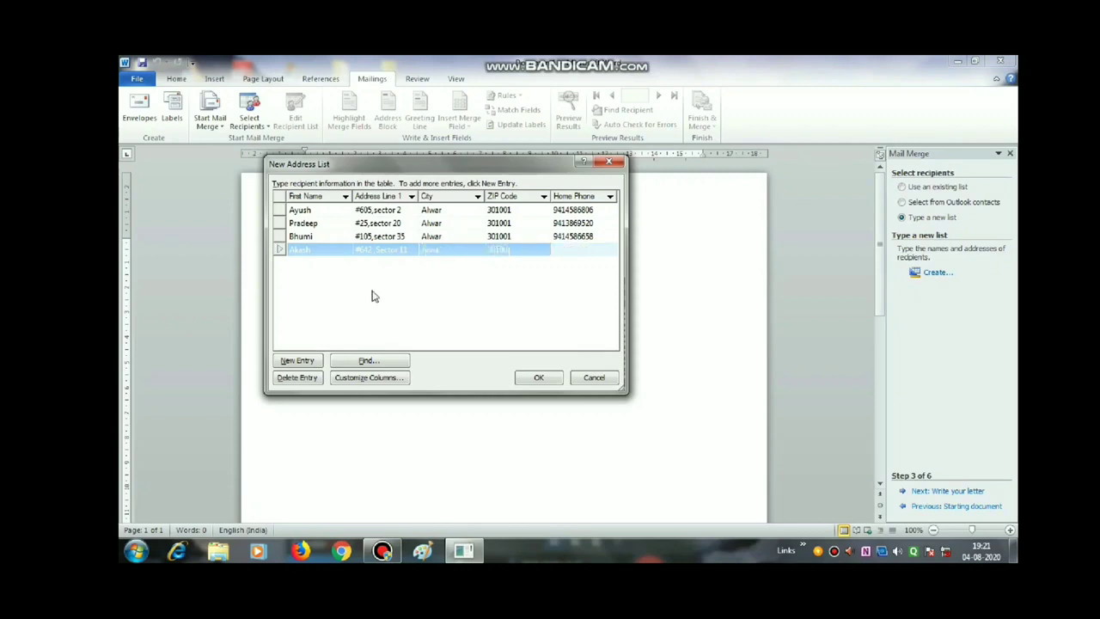
click(538, 378)
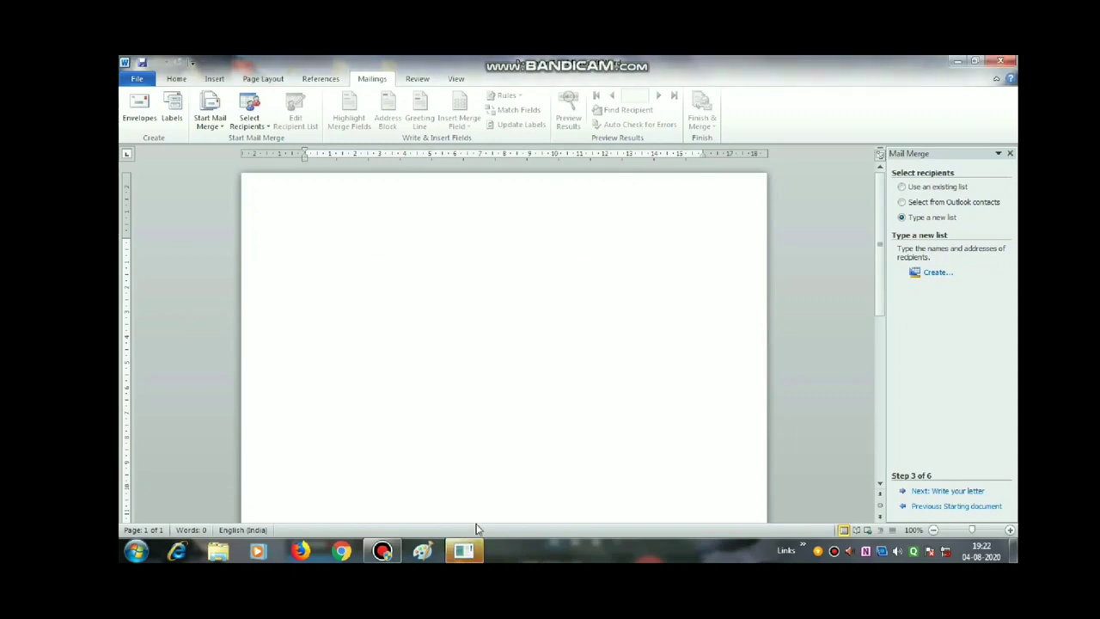
- Save the address list to the Desktop under the file name 'list'
click(468, 551)
click(468, 551)
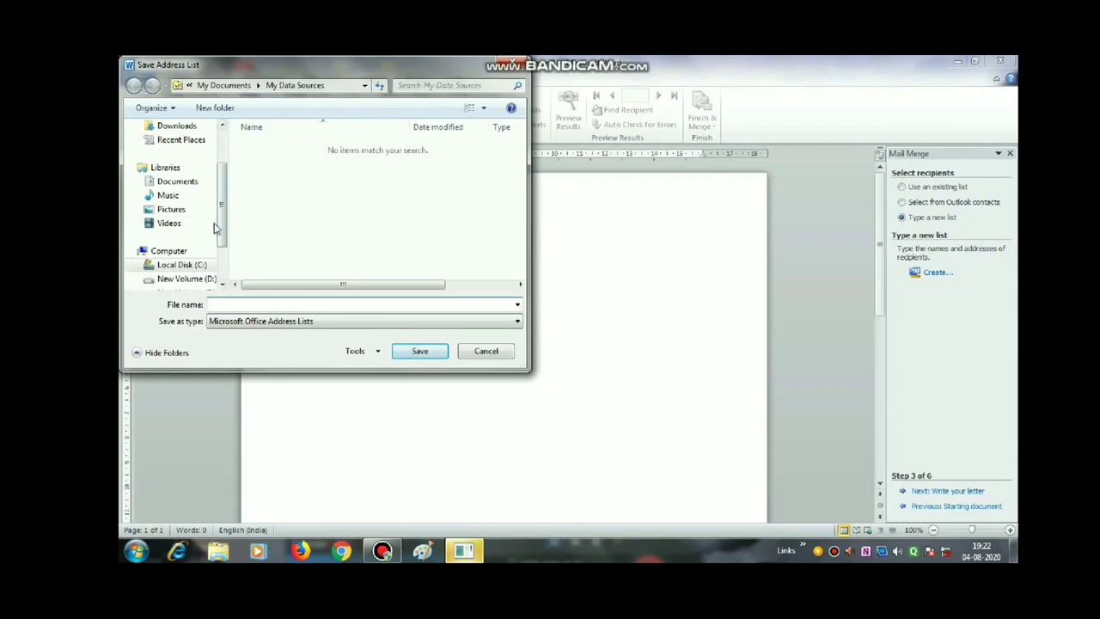
drag(221, 225, 221, 182)
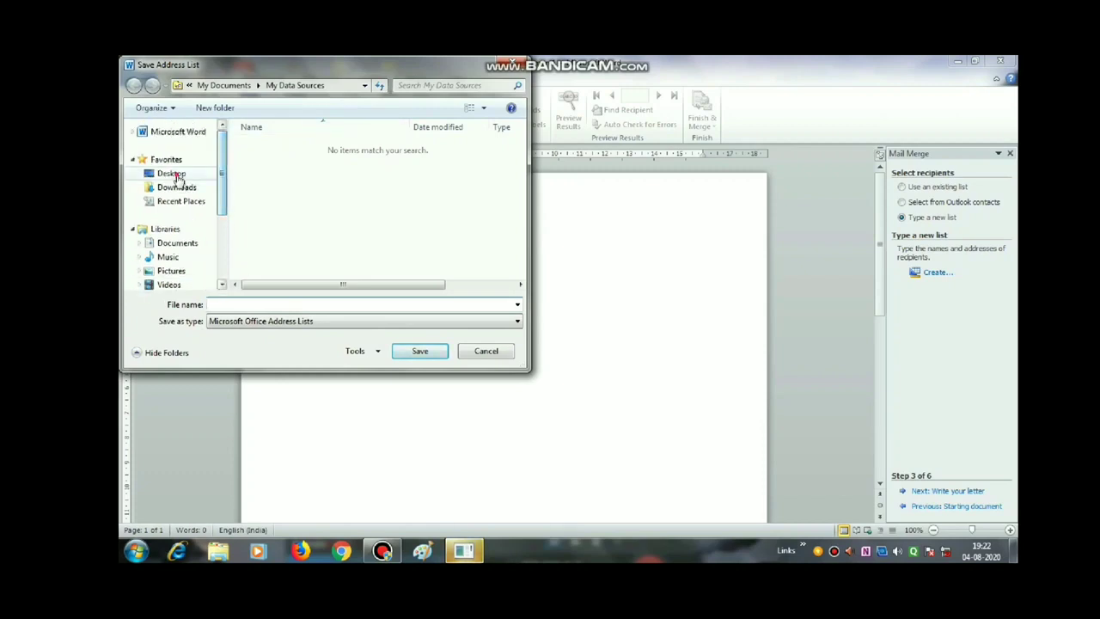
click(171, 173)
click(239, 304)
text(list)
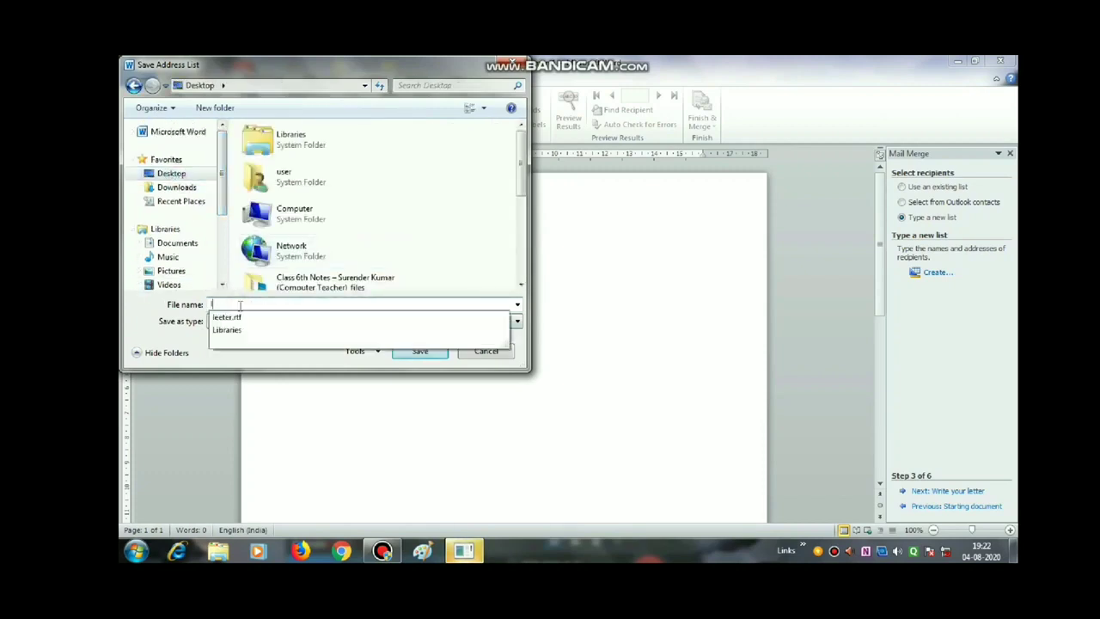